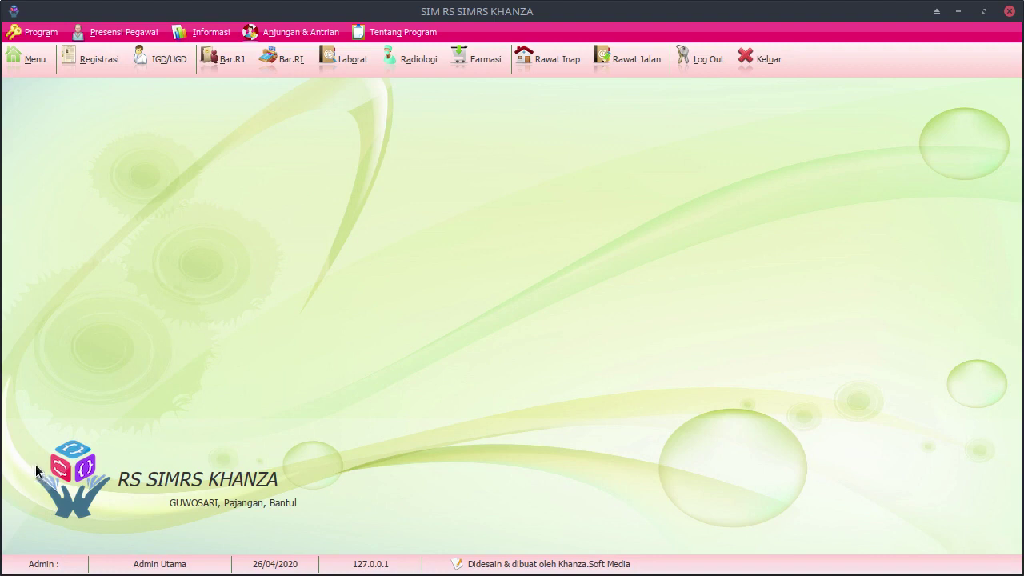
Step: Open the main menu and show the modules of [D] Transaksi Inventory Obat, BHP Medis, Alat Kesehatan Pasien
click(42, 67)
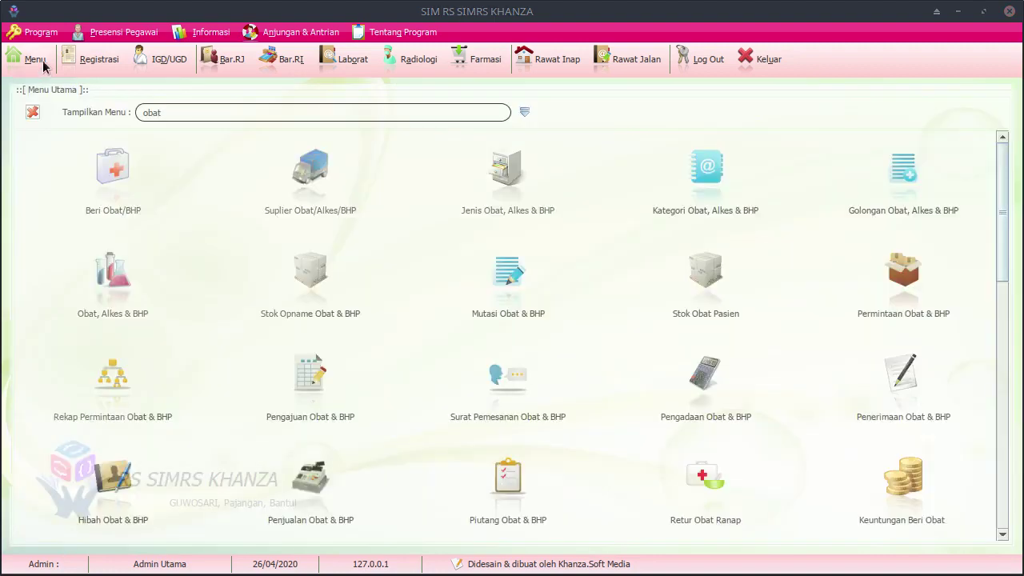
click(522, 111)
click(502, 115)
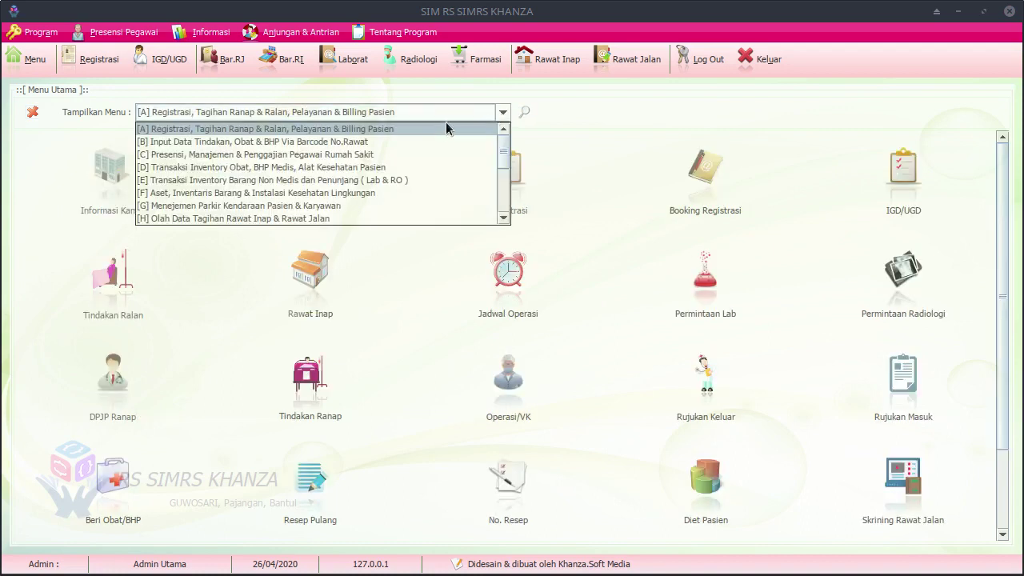
click(361, 166)
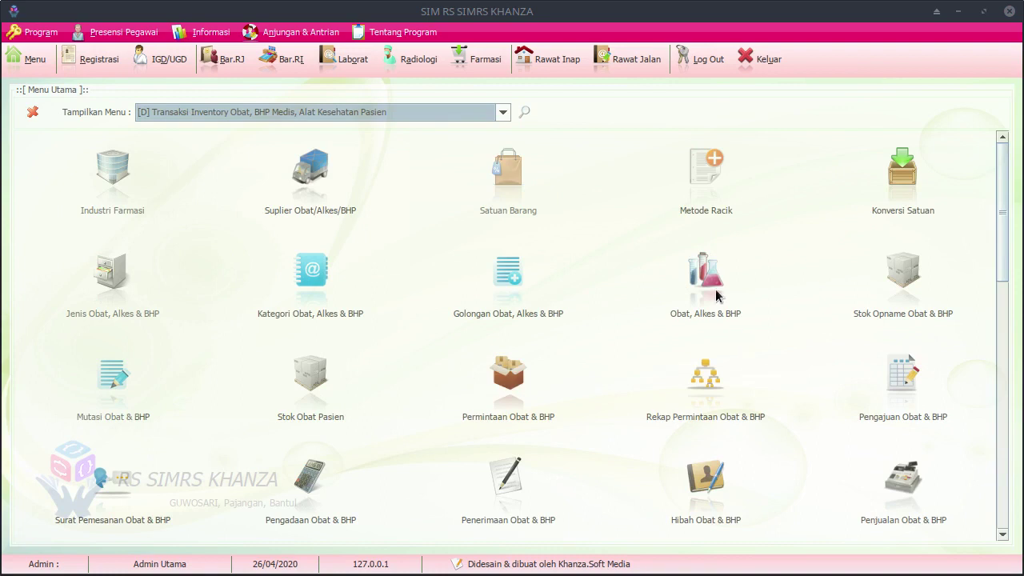
Step: Return to the keyword-filtered module list, open Obat, Alkes & BHP and start a new item record
click(524, 112)
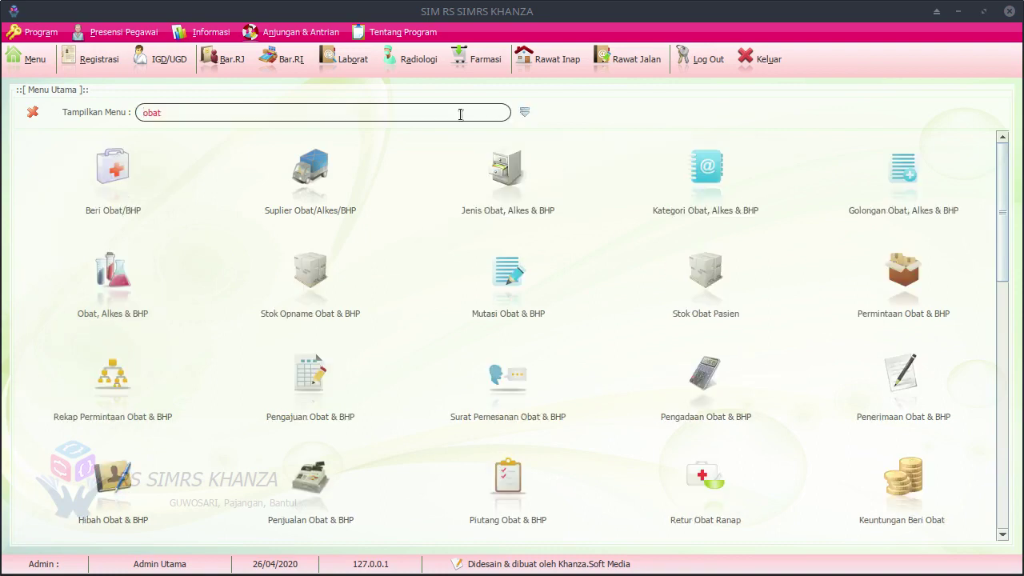
click(110, 288)
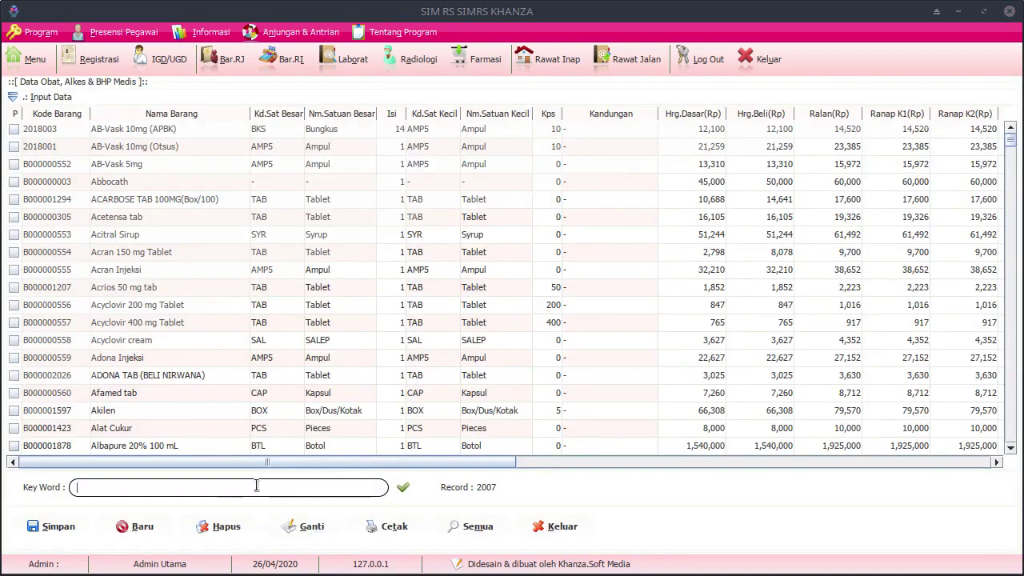
click(130, 526)
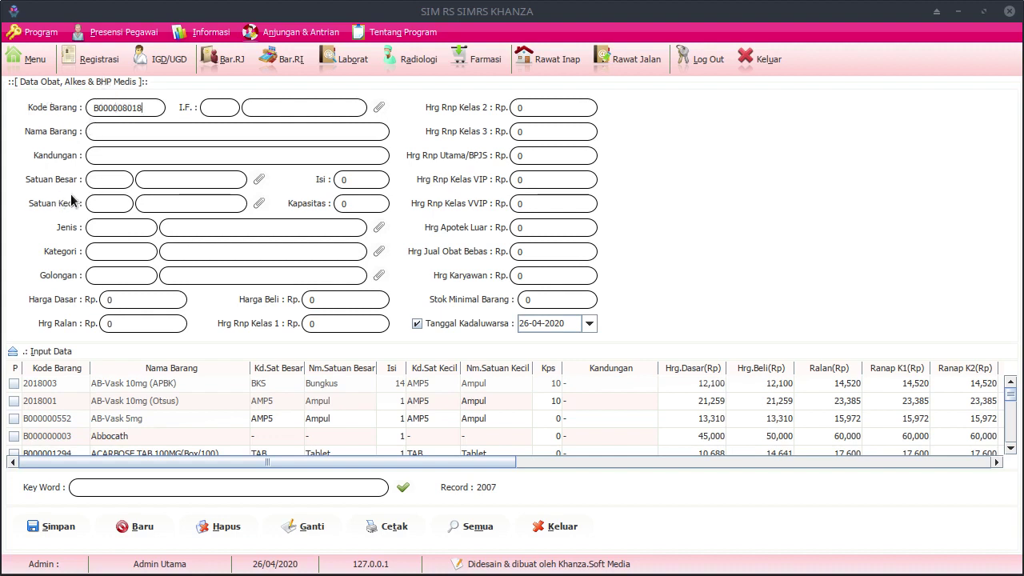
Step: From the item's I.F. lookup, start a new pharmaceutical industry record named PT. SALIM FARMA with the address KARAWANG
click(163, 114)
click(381, 109)
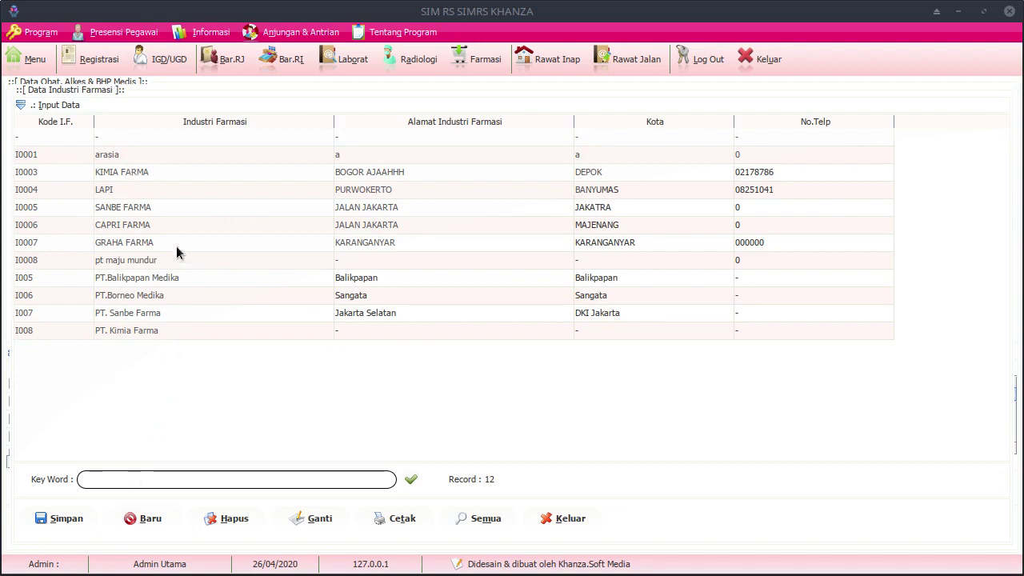
click(134, 522)
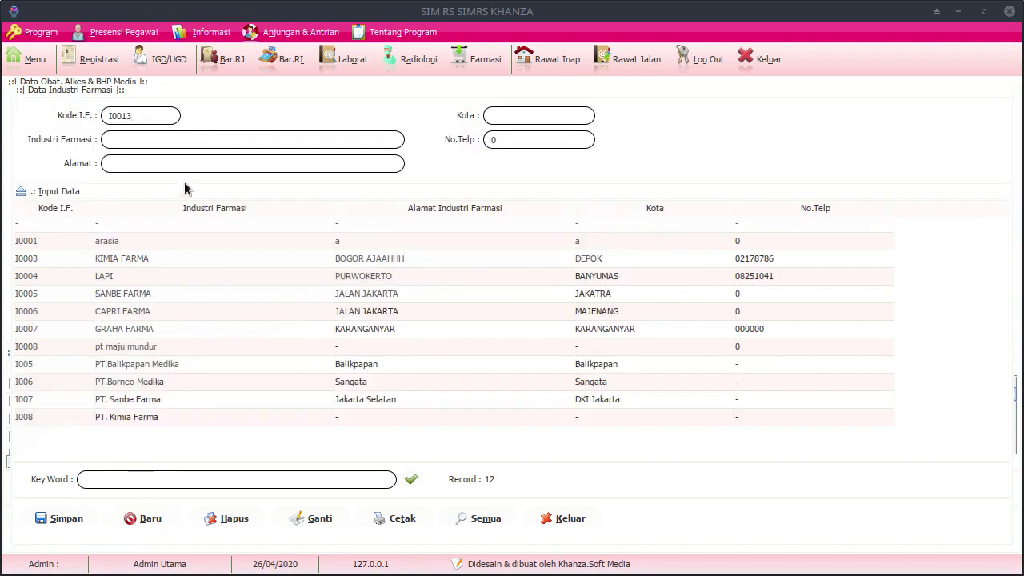
click(185, 143)
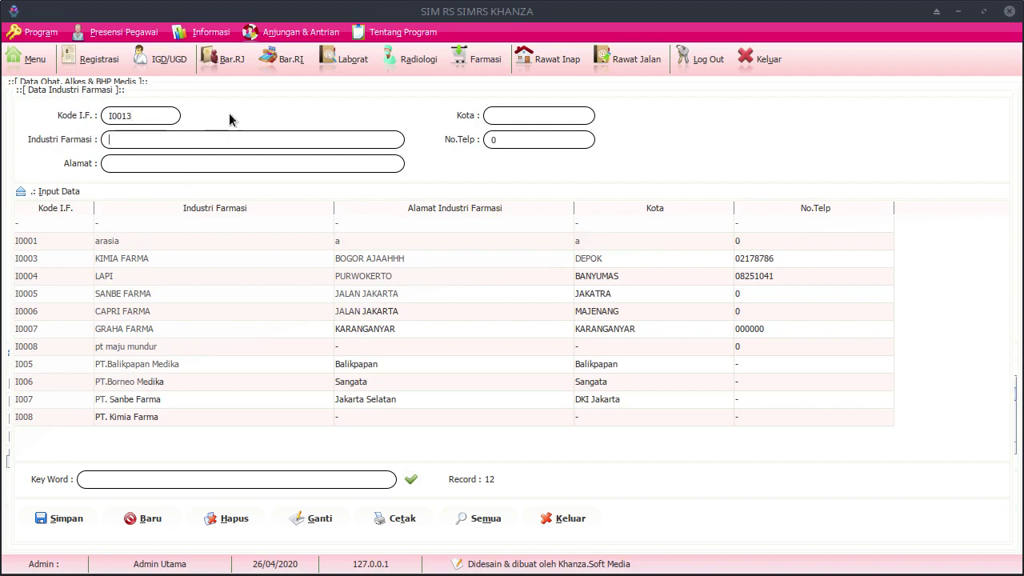
text(PT. SALIM FARMA)
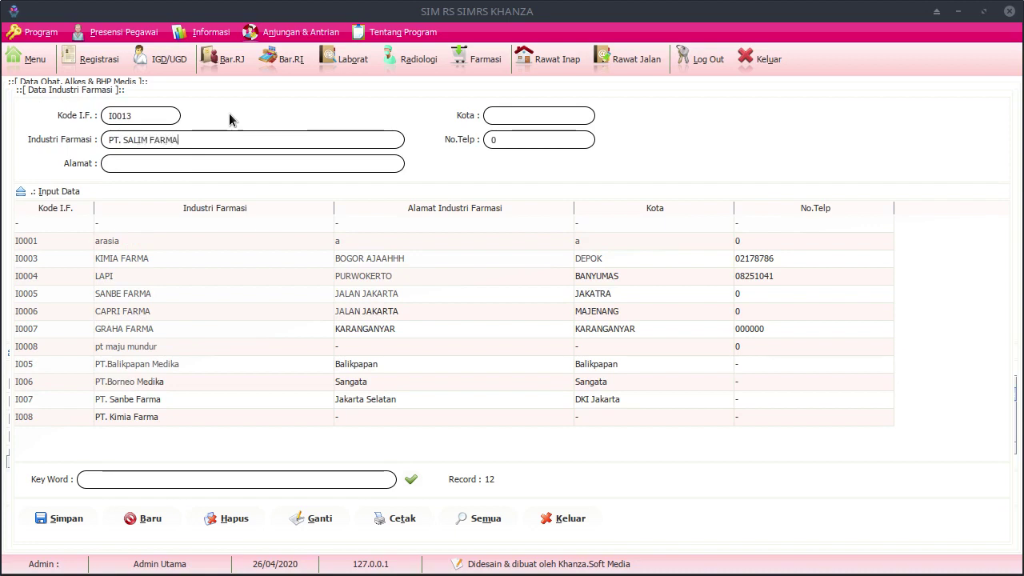
click(209, 164)
text(KARAWANG)
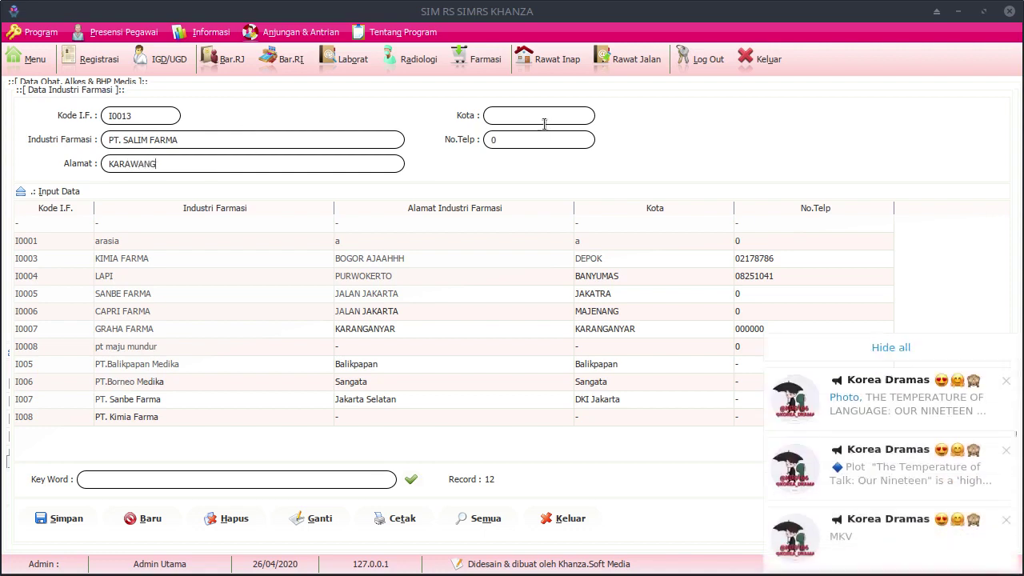
Step: Set the industry's Kota to KARAWANG and fill in its telephone number
click(544, 124)
text(KARAWANG)
click(555, 139)
text(8)
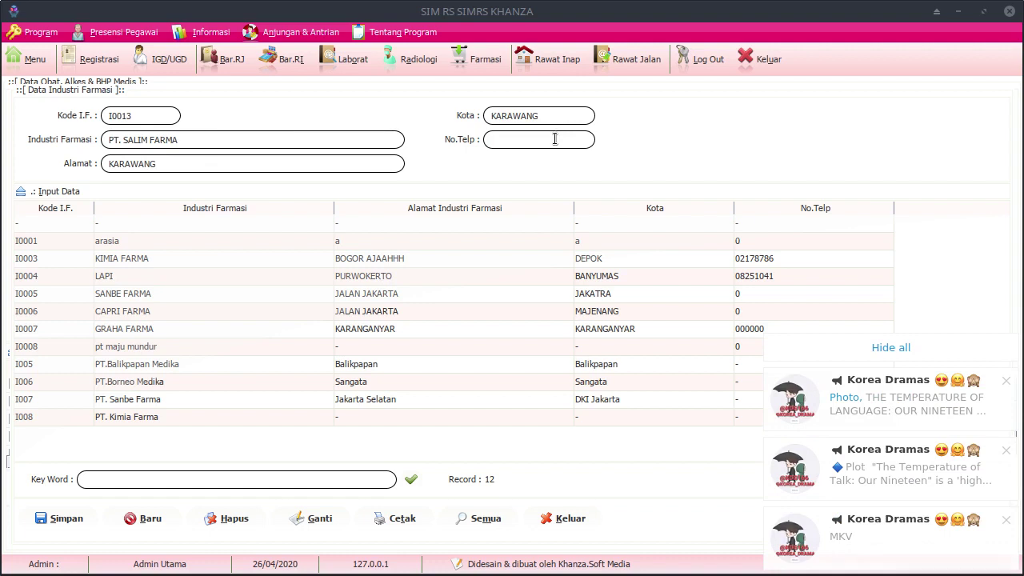
text(123456)
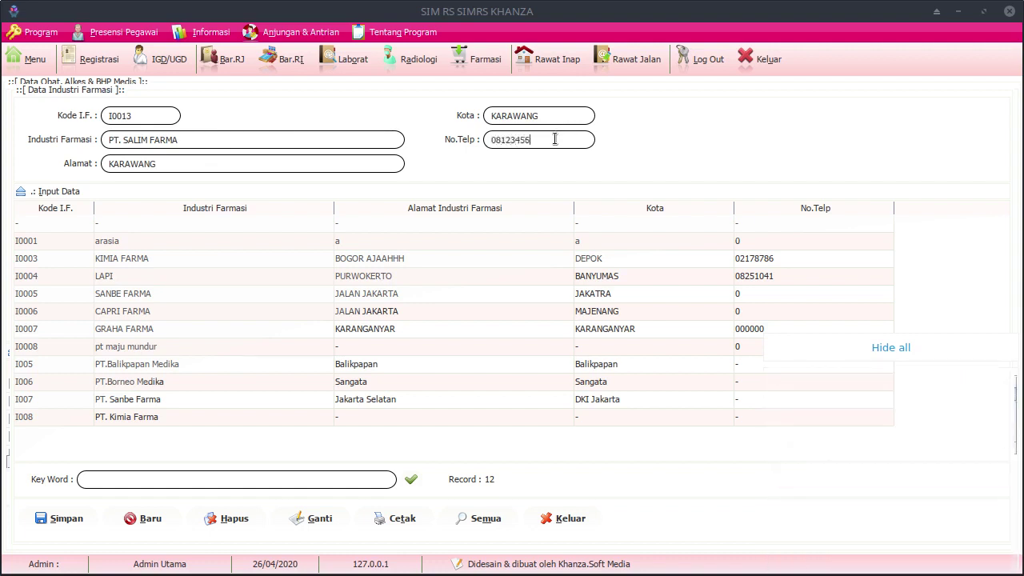
Step: Save the industry record and select PT. SALIM FARMA as the item's pharmaceutical industry
click(60, 520)
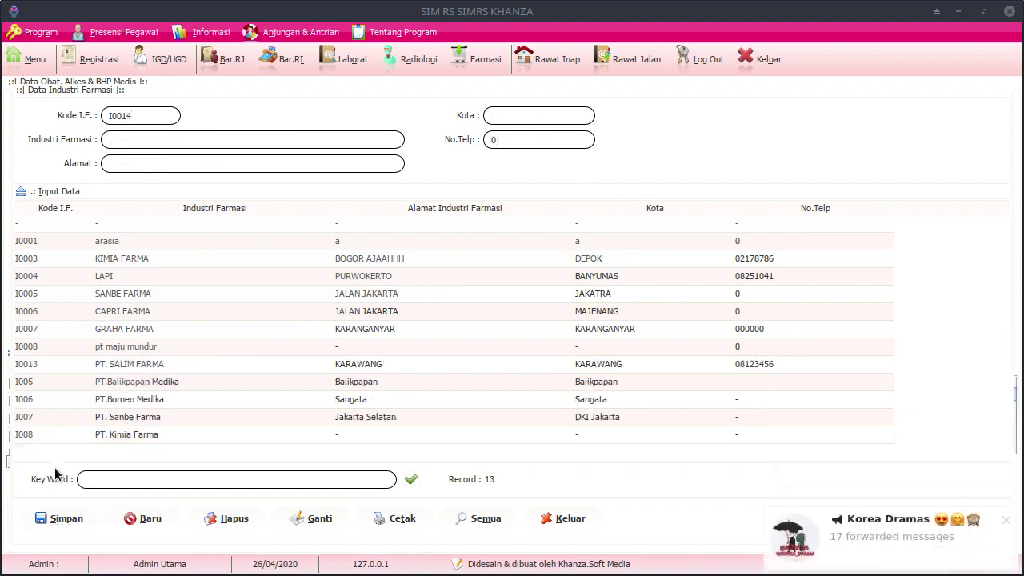
click(78, 363)
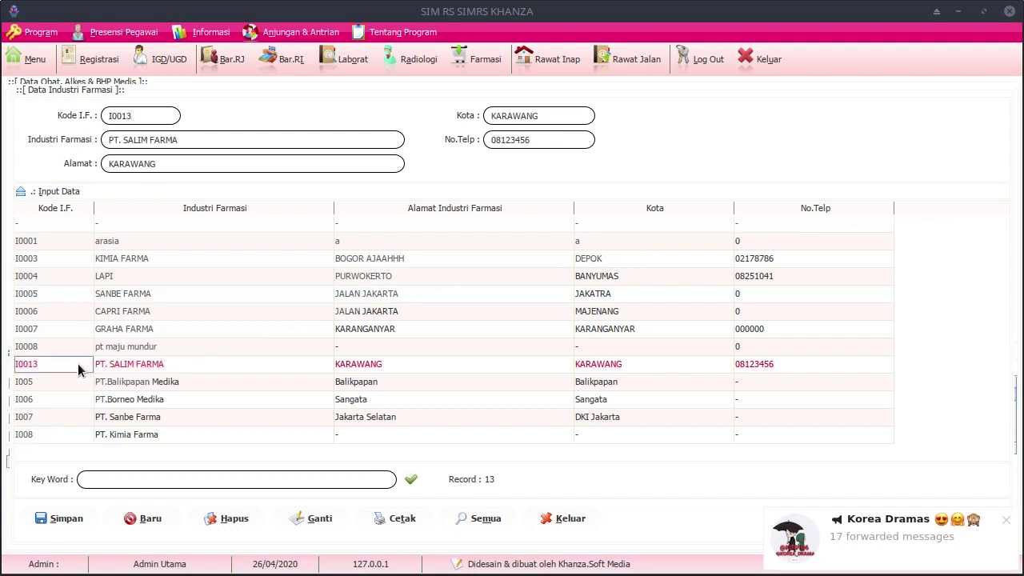
double_click(77, 363)
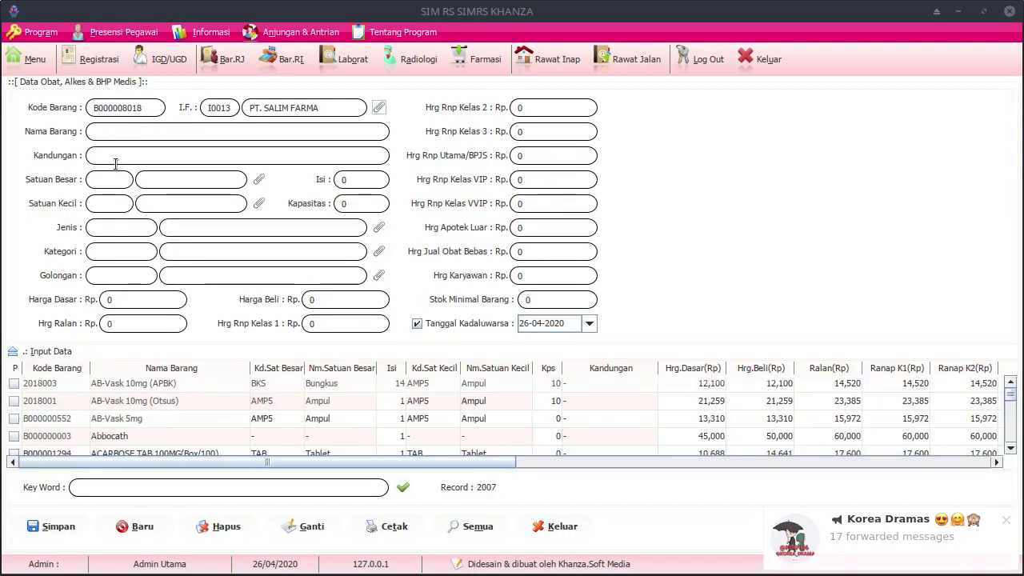
Step: Enter Amoxu 500 mg as the item's Nama Barang and Amoxicllin as its Kandungan
click(124, 133)
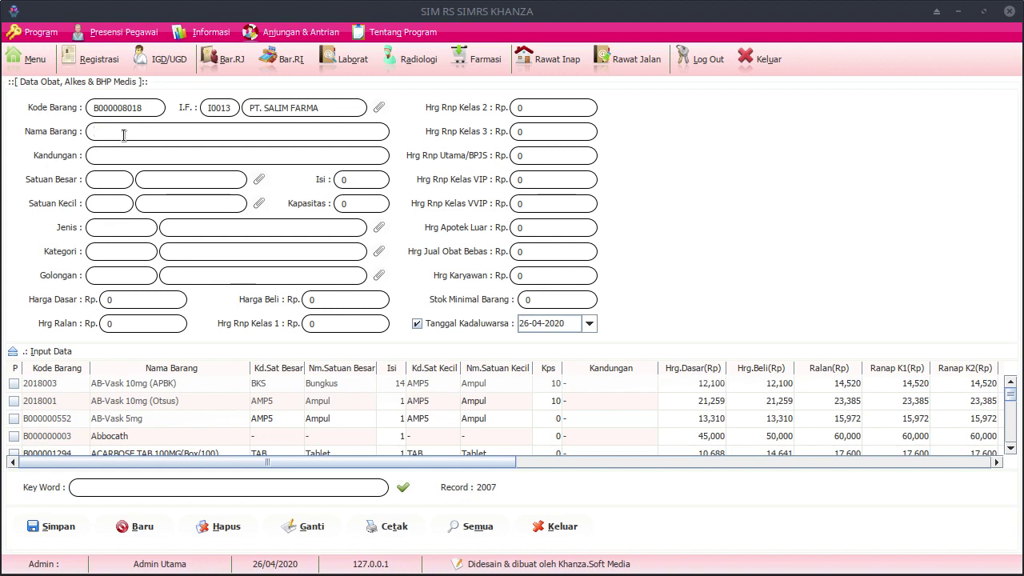
text(Am)
click(200, 156)
text(Amoxicllin)
click(188, 131)
text(500 mg)
Step: Set the item's Kapasitas to 500
click(350, 203)
double_click(127, 133)
text(500)
Step: Set the item's Satuan Besar to BOX (Box/Dus/Kotak) and its Isi to 100
click(266, 180)
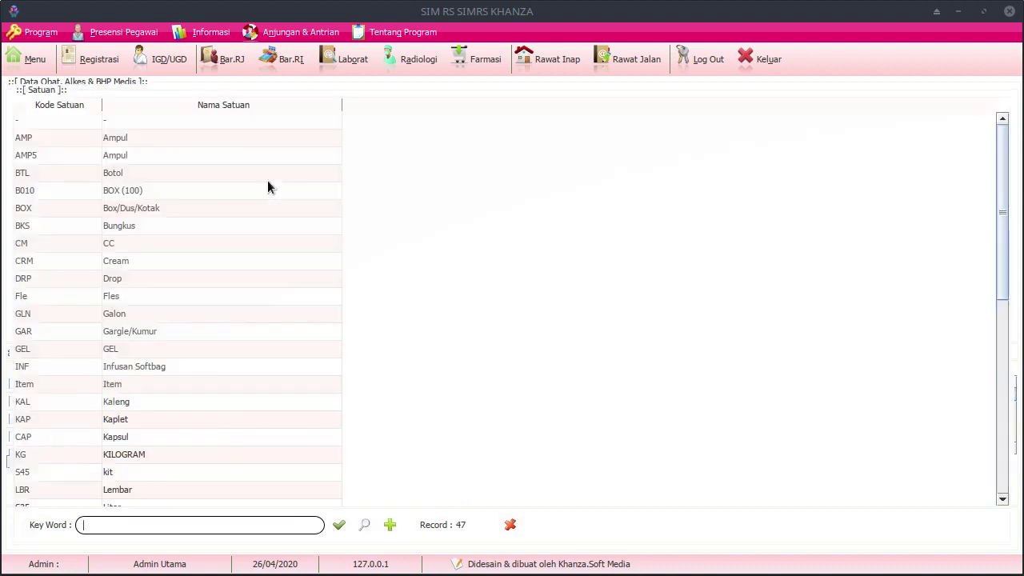
text(box)
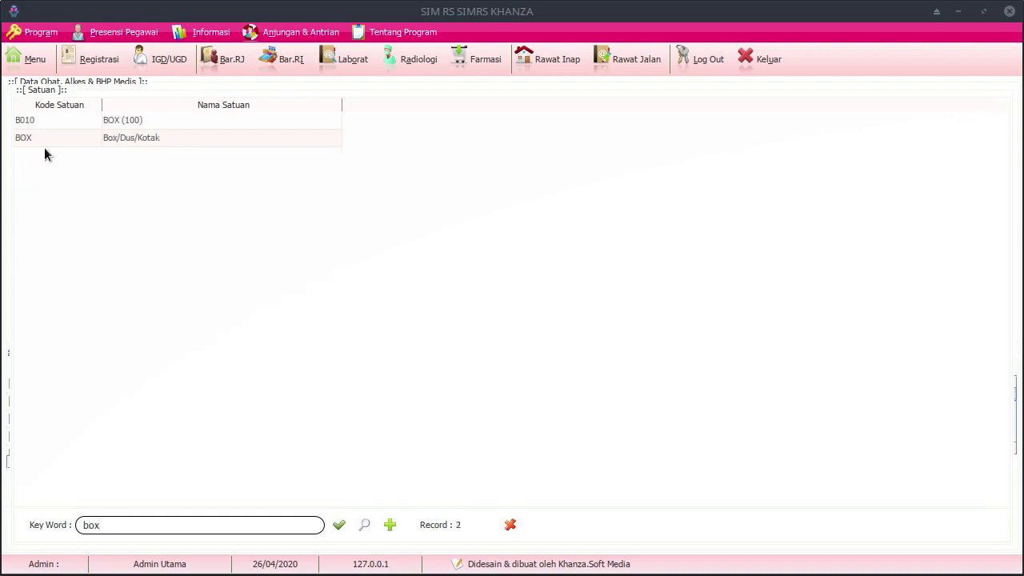
double_click(48, 138)
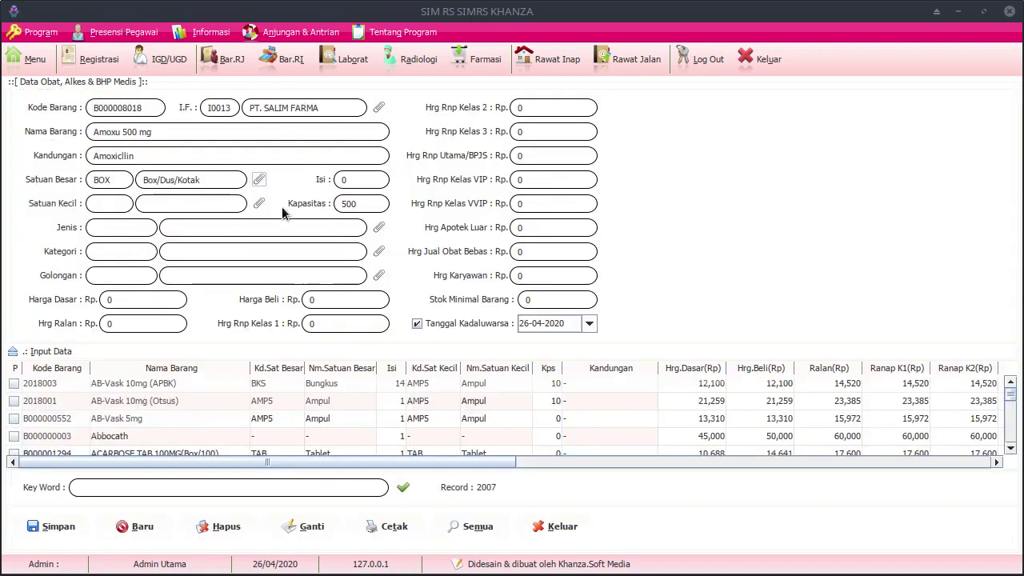
click(371, 186)
text(100)
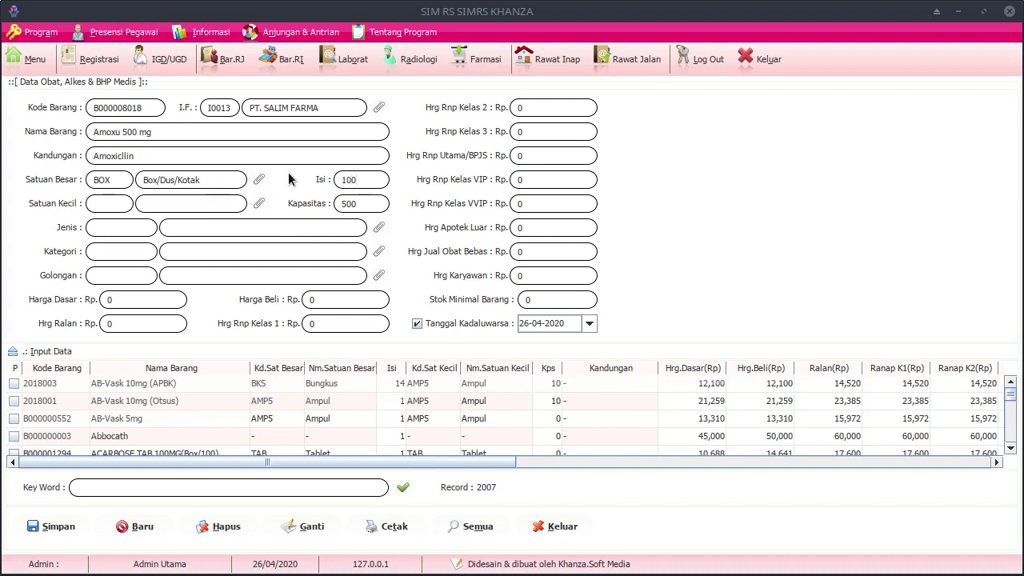
Step: Find the tablet unit with the keyword tab and set Satuan Kecil to TAB (Tablet)
click(259, 203)
double_click(169, 523)
text(tab)
key(Return)
double_click(62, 136)
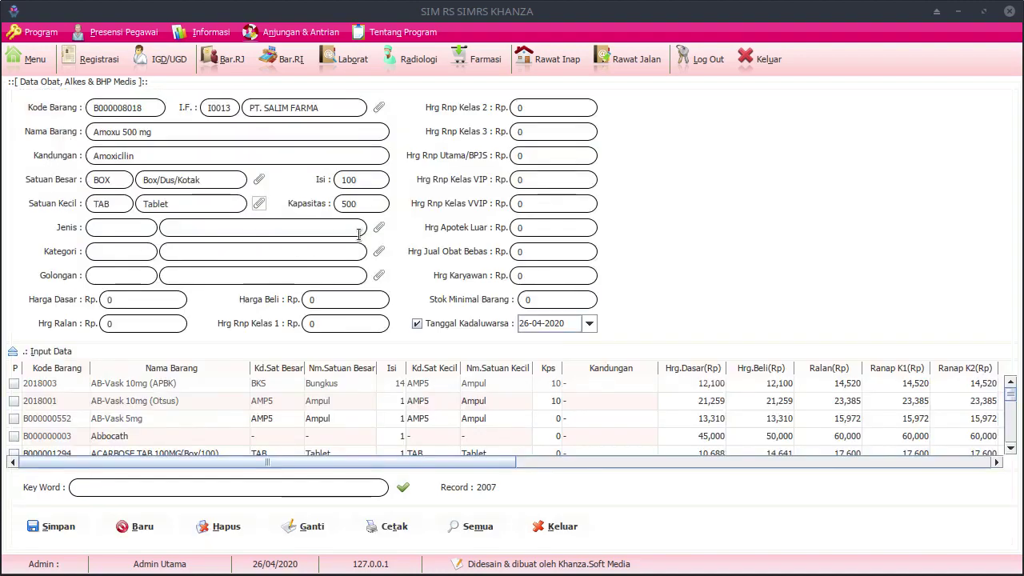
Step: Set the item's Jenis to OBAT ORAL and its Kategori to NON GENERIK
click(379, 228)
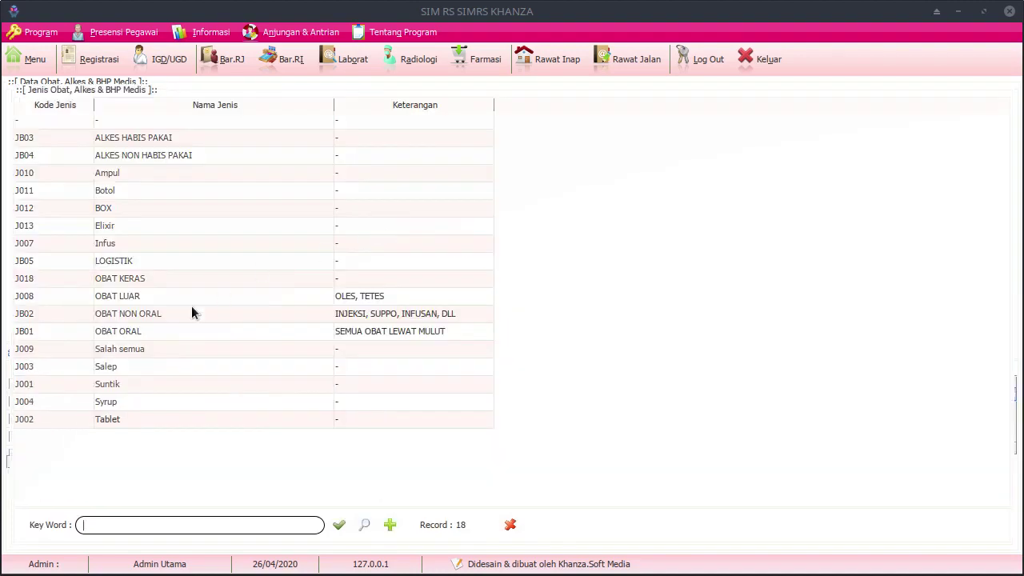
double_click(146, 337)
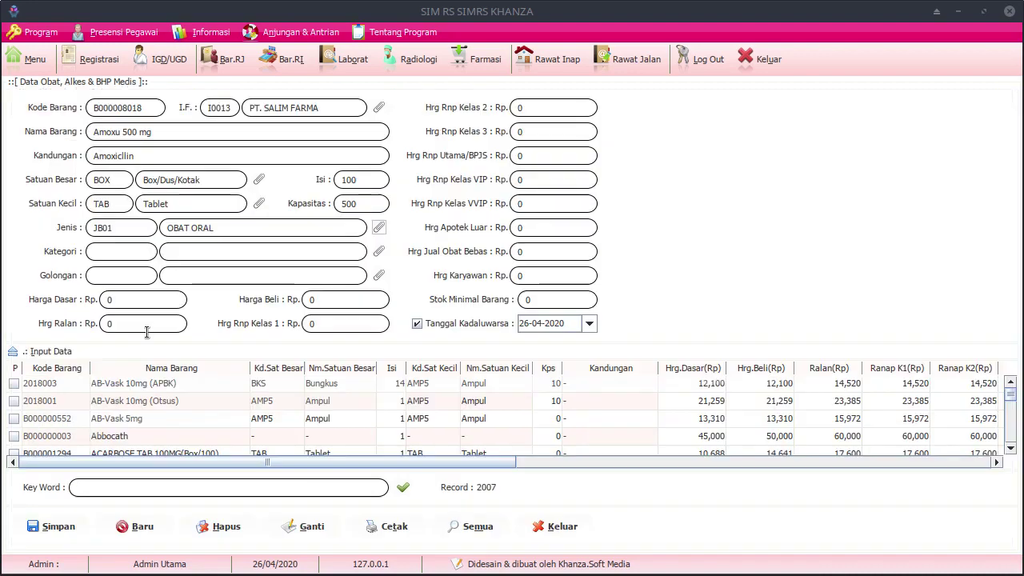
click(372, 261)
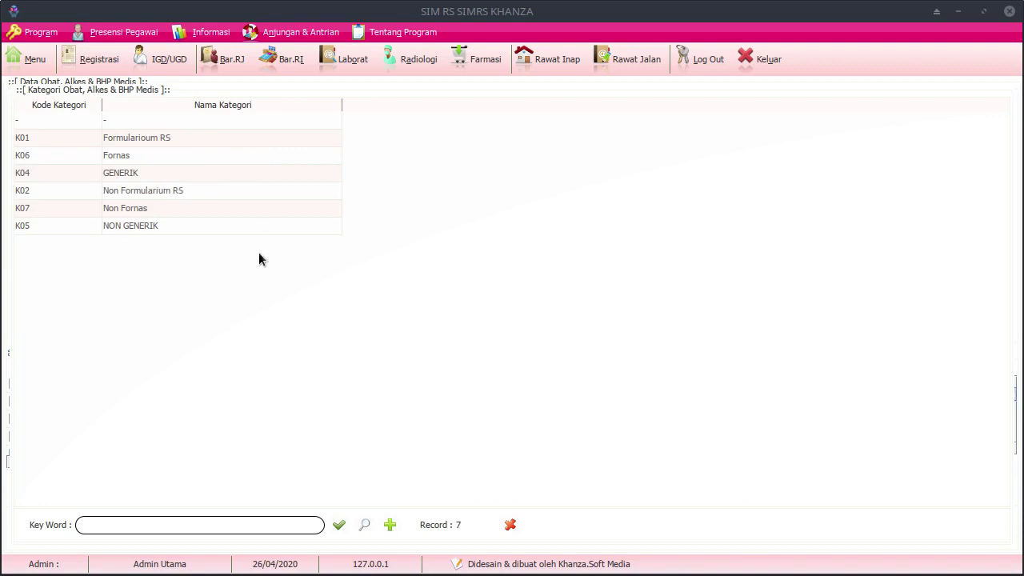
double_click(142, 228)
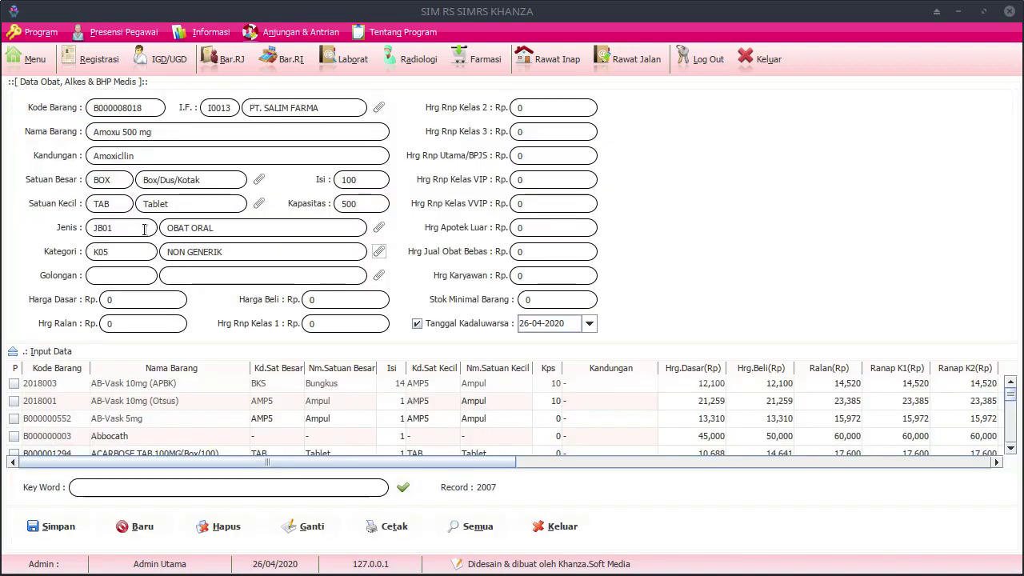
Step: Add a new drug group named OBAT KERAS and assign it as the item's Golongan
click(386, 280)
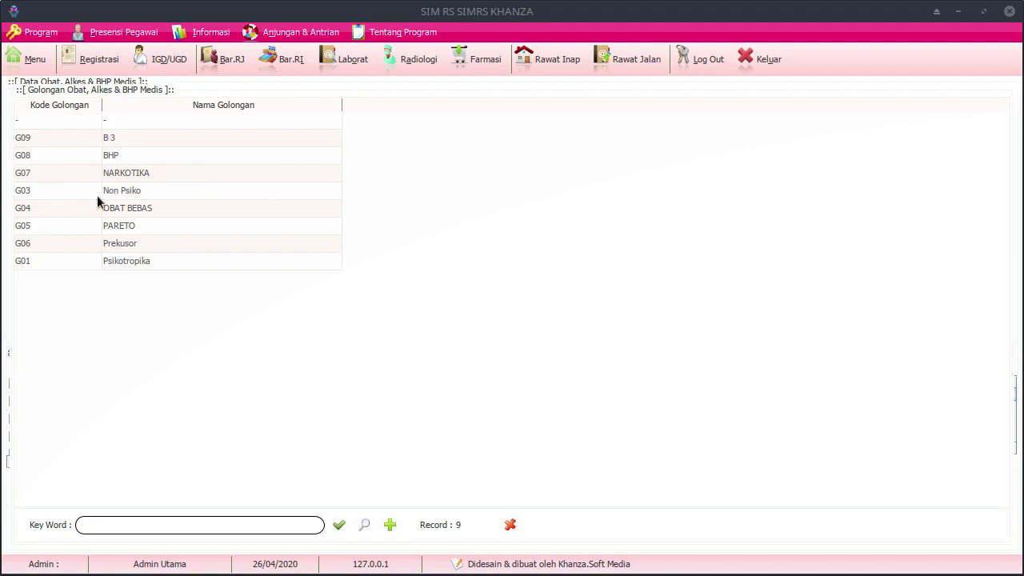
click(389, 525)
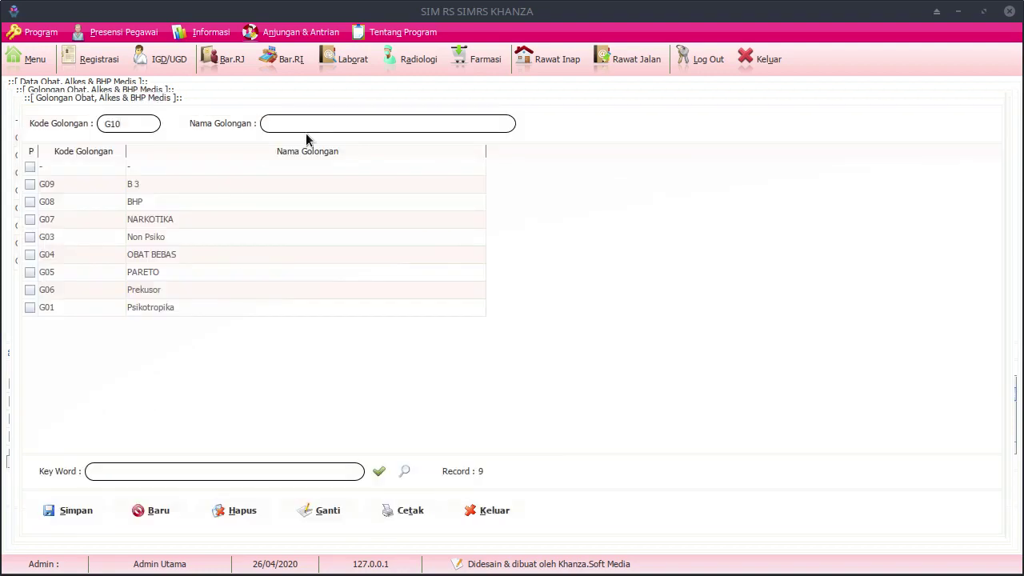
text(OBAT KERAS)
click(84, 509)
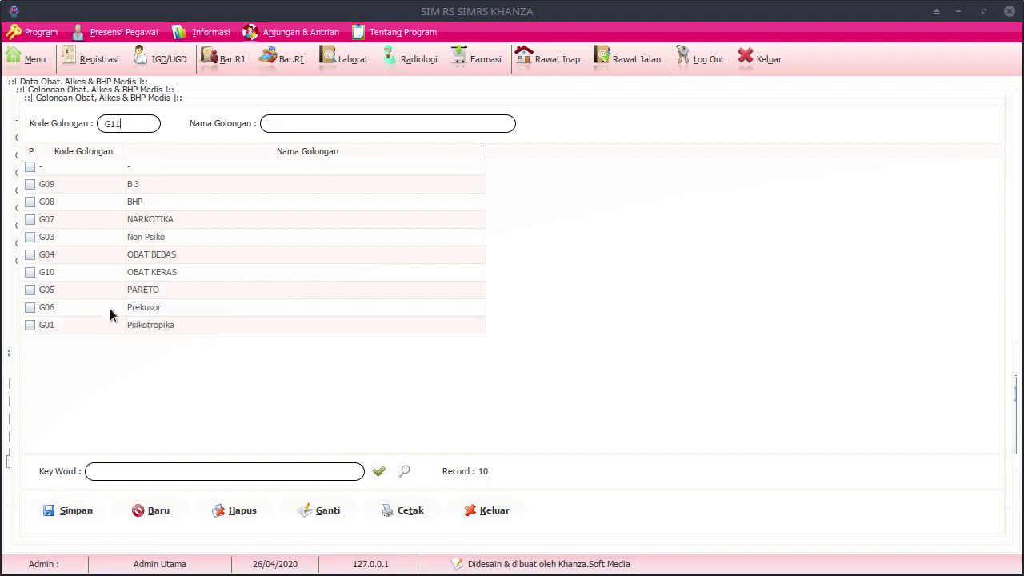
click(99, 272)
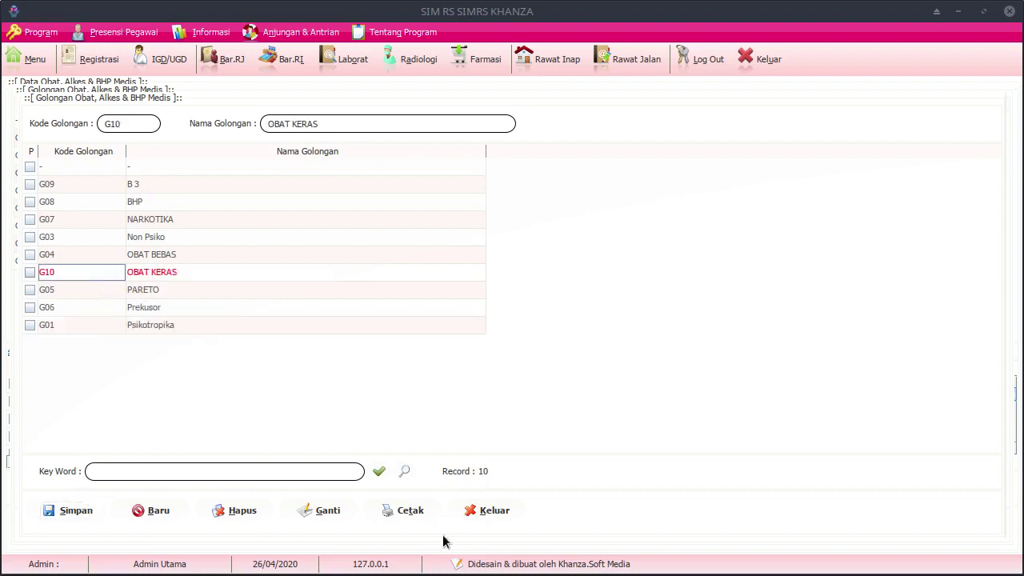
click(481, 518)
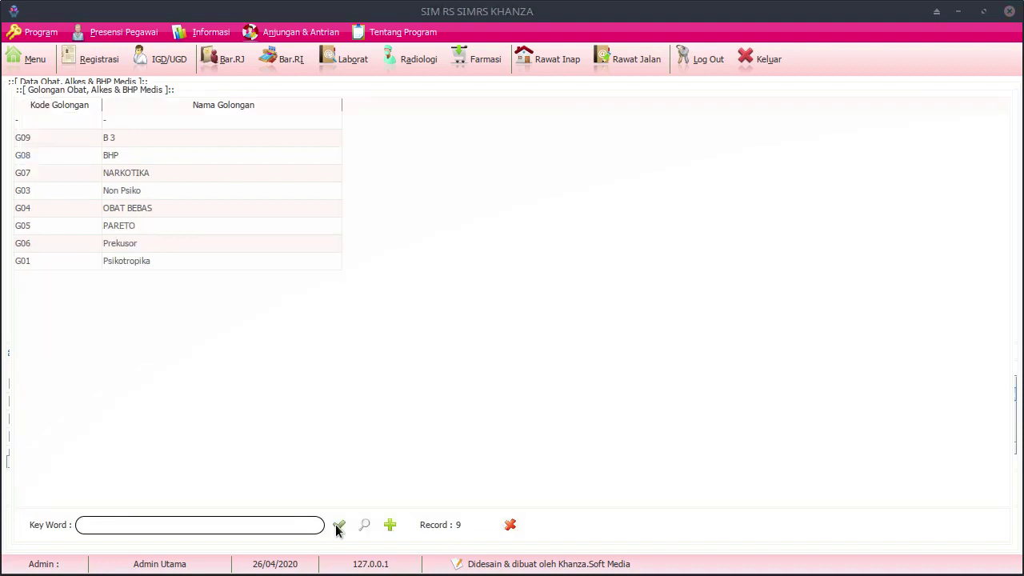
click(78, 224)
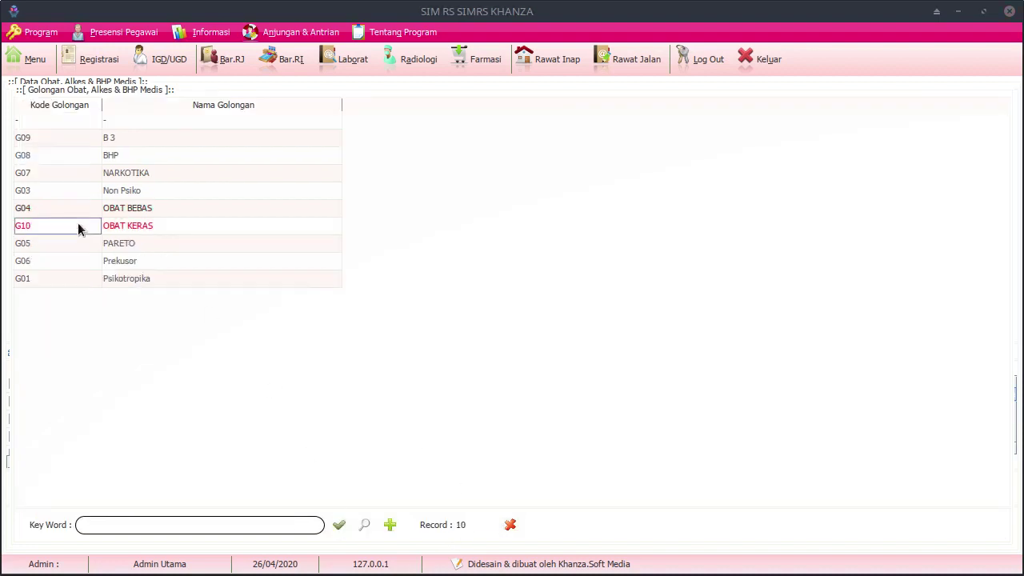
double_click(77, 224)
Step: Set the item's Harga Beli to Rp. 1000 and its Harga Dasar to Rp. 800
click(139, 304)
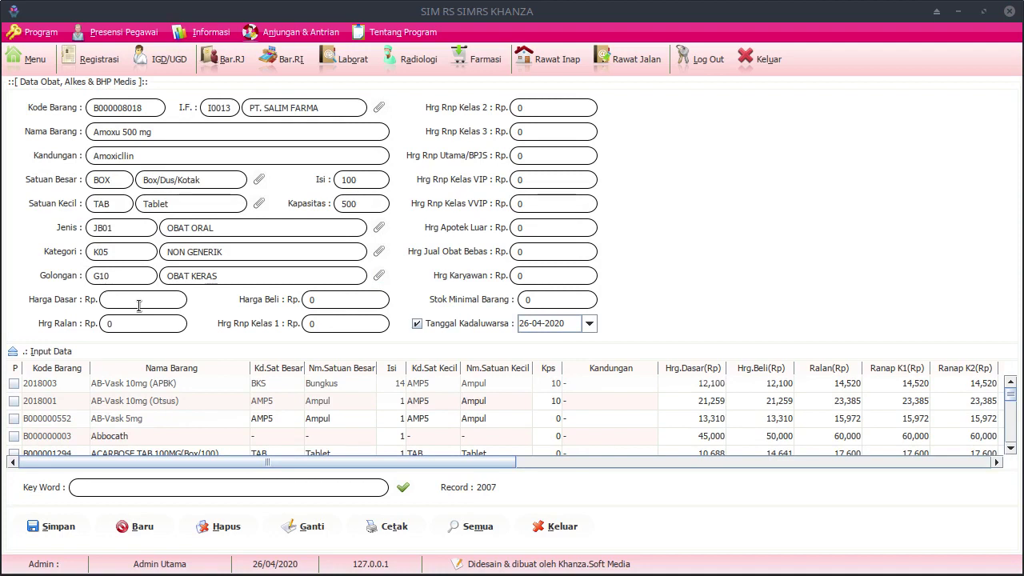
text(0)
key(BackSpace)
click(322, 308)
key(BackSpace)
text(1000)
click(132, 300)
text(800)
Step: Save the new item record and search the item list for amoxu
click(67, 537)
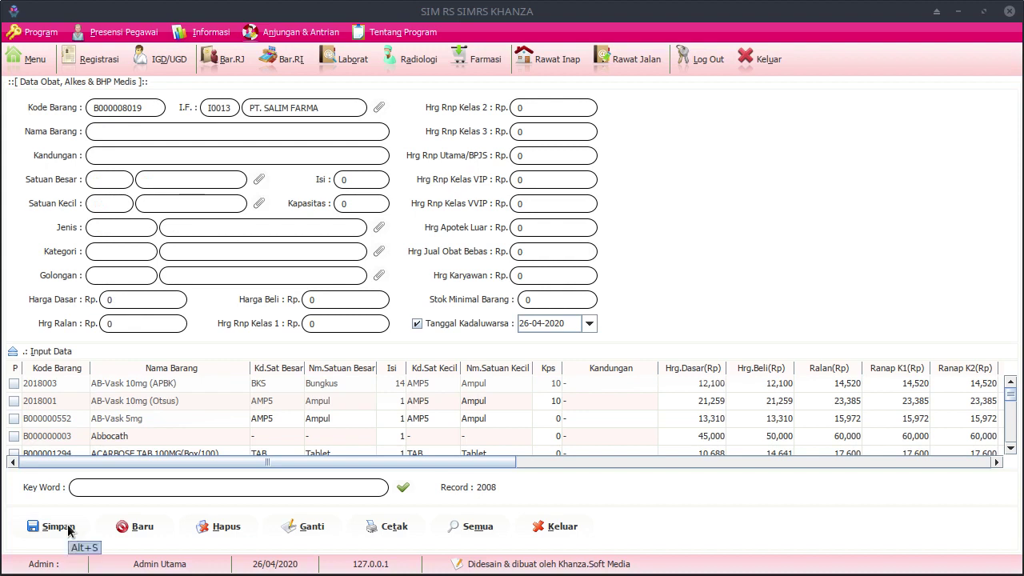
click(167, 485)
text(amoxu)
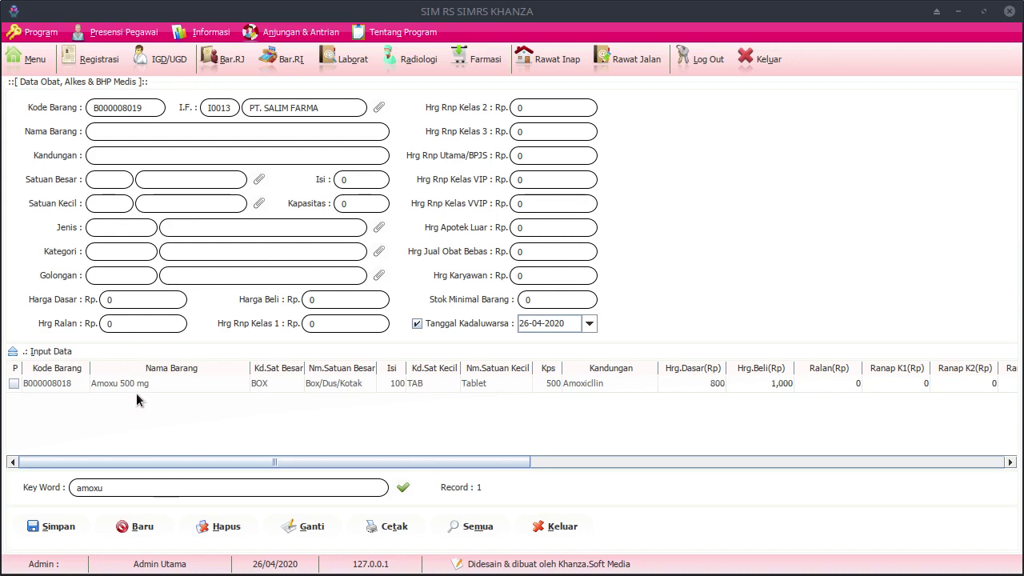
Step: Load the Amoxu 500 mg record, and open Set Harga Obat from the [R] Pengaturan Program Aplikasi HMS group
click(134, 383)
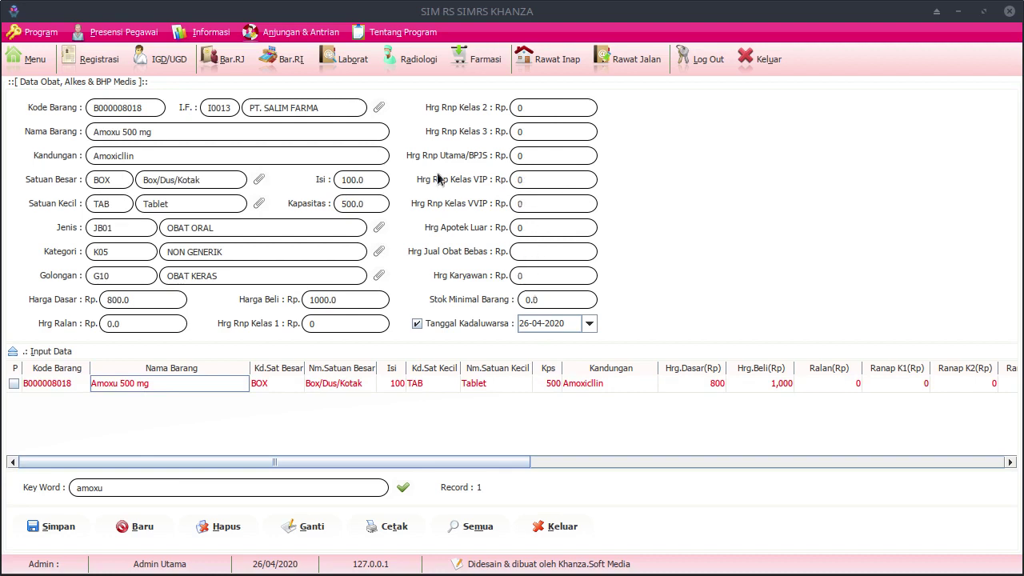
click(36, 69)
click(521, 116)
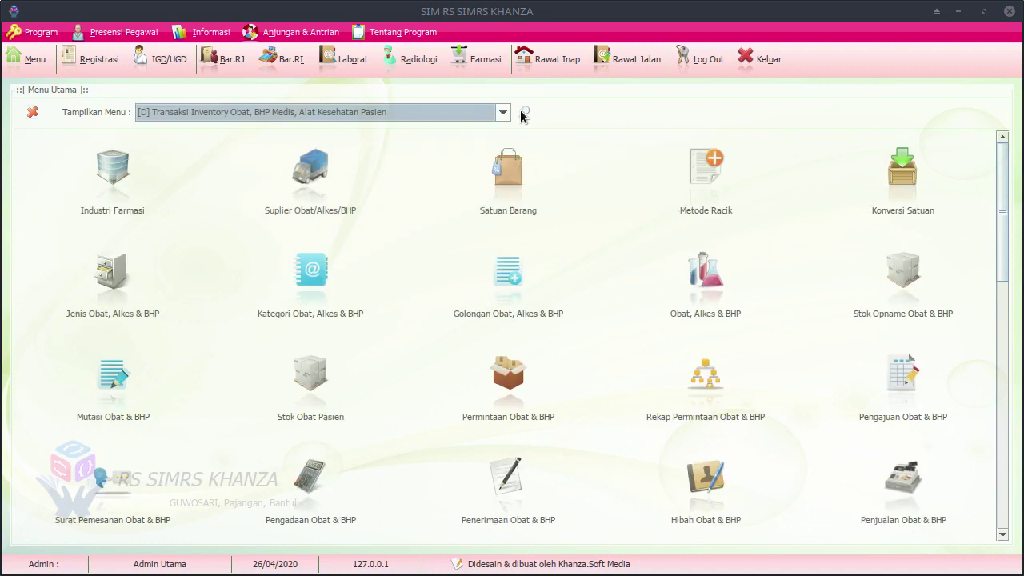
click(502, 112)
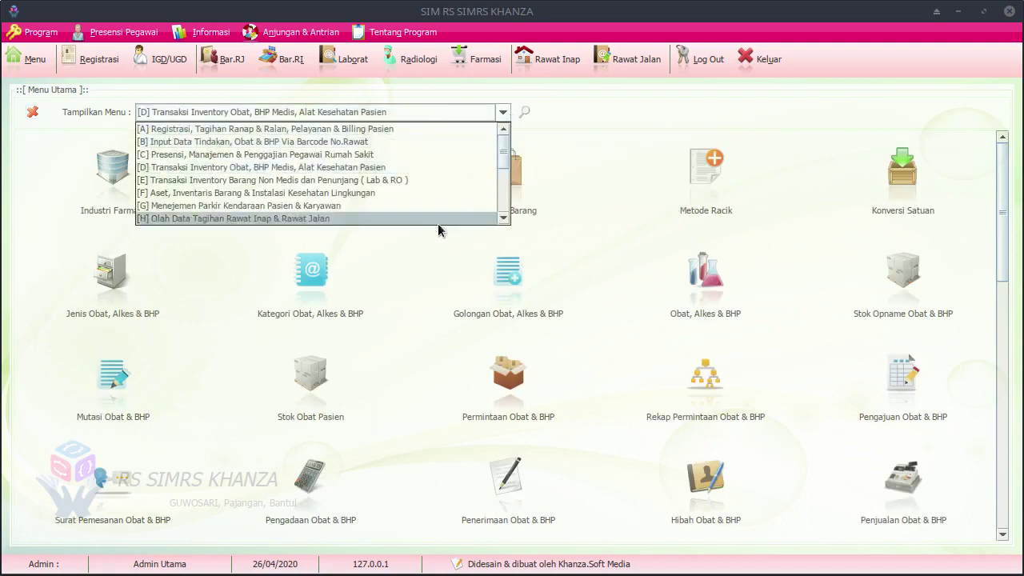
scroll(424, 200, down, 3)
click(412, 217)
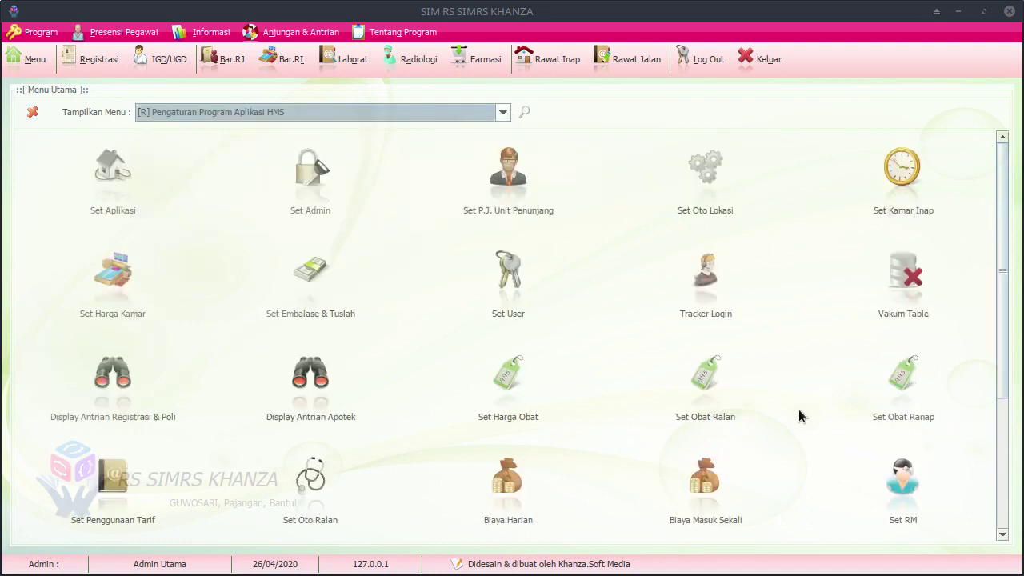
click(498, 386)
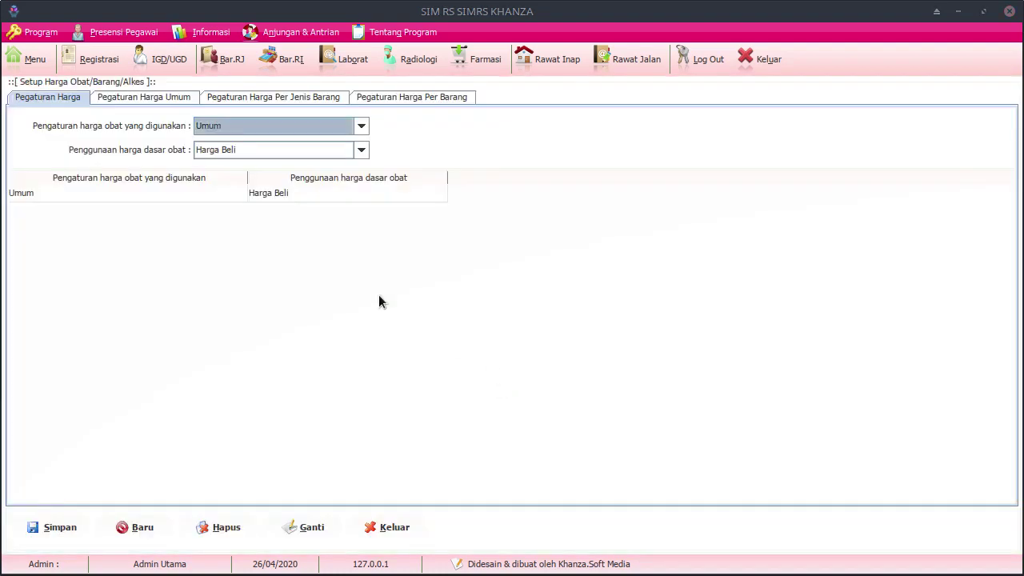
Step: Review the drug price setting in use and the profit percentages under Pegaturan Harga Umum
click(139, 202)
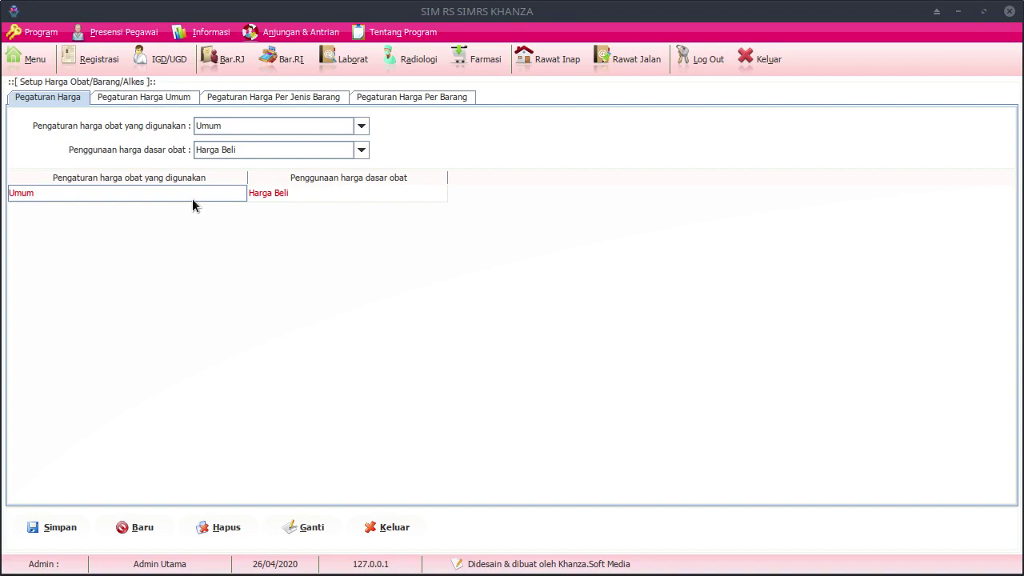
click(161, 97)
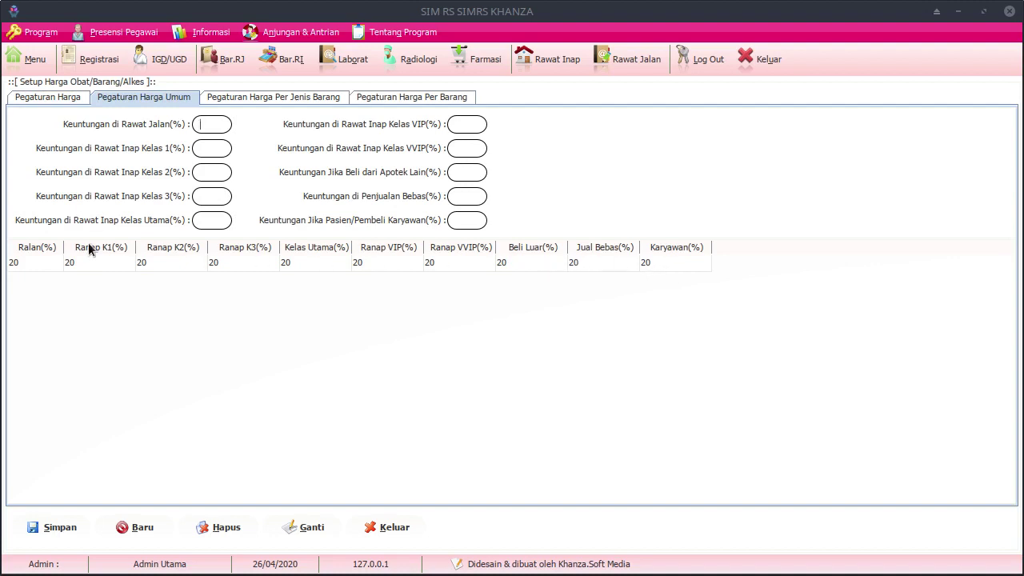
click(77, 99)
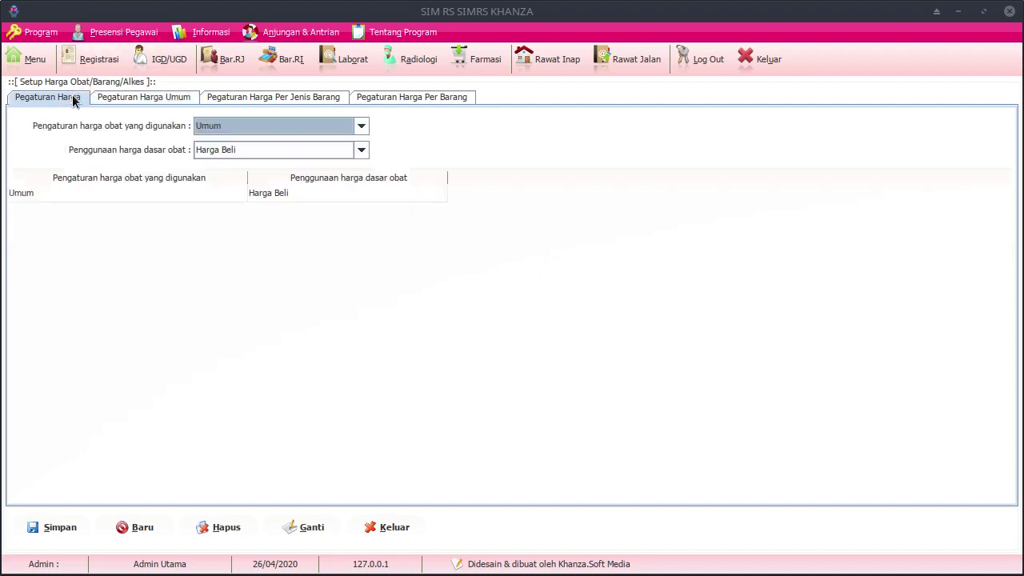
click(349, 193)
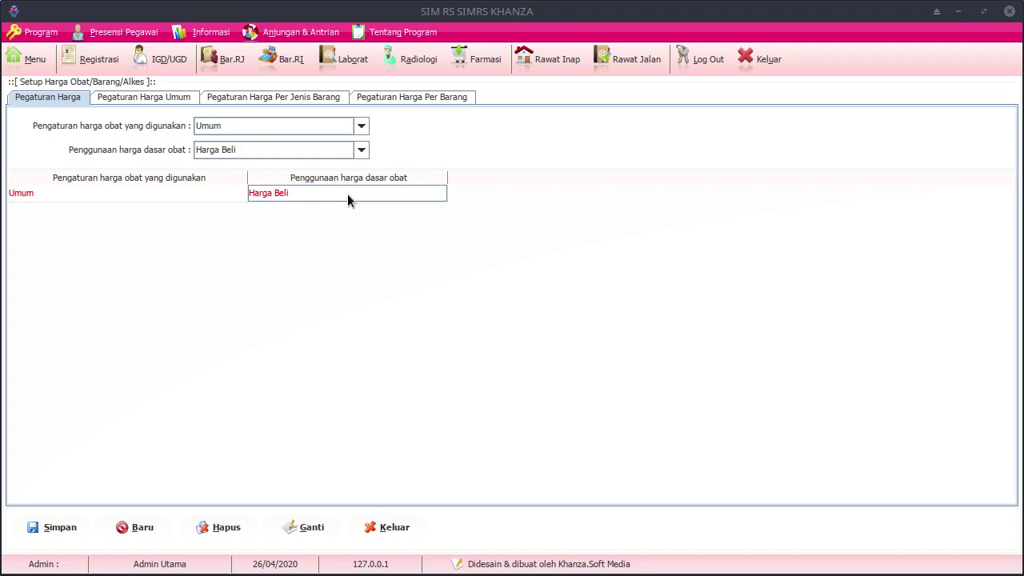
Step: Set Penggunaan harga dasar obat to Harga Diskon for the Umum price setting and save the change
click(320, 150)
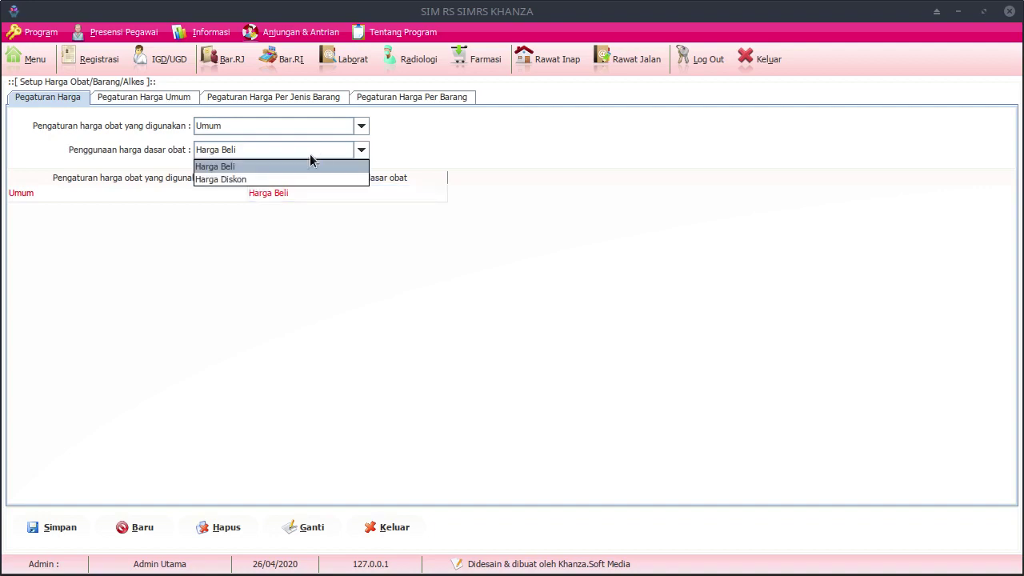
click(303, 179)
click(290, 533)
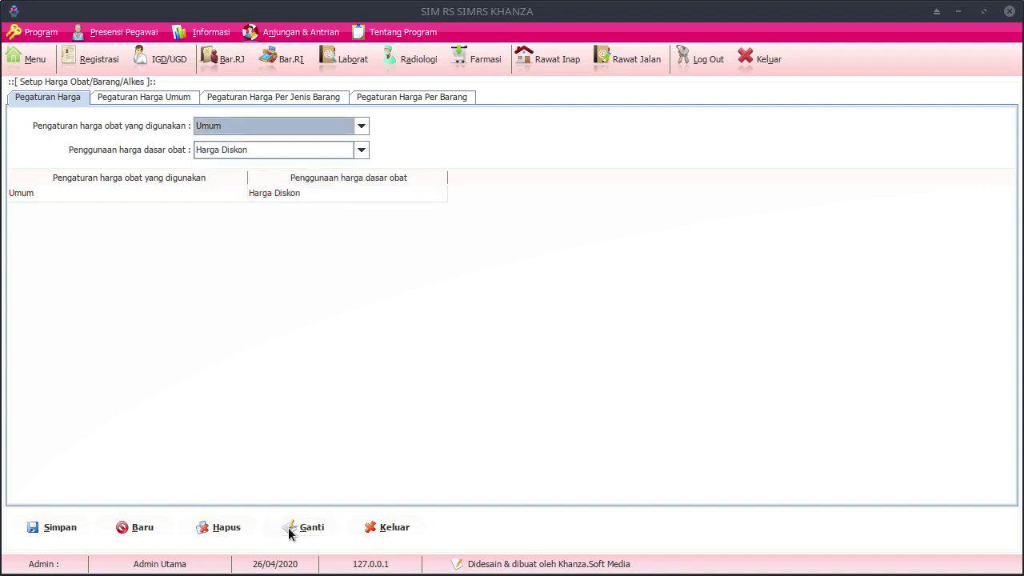
Step: Return Penggunaan harga dasar obat to Harga Beli for the Umum price setting and save the change
click(280, 197)
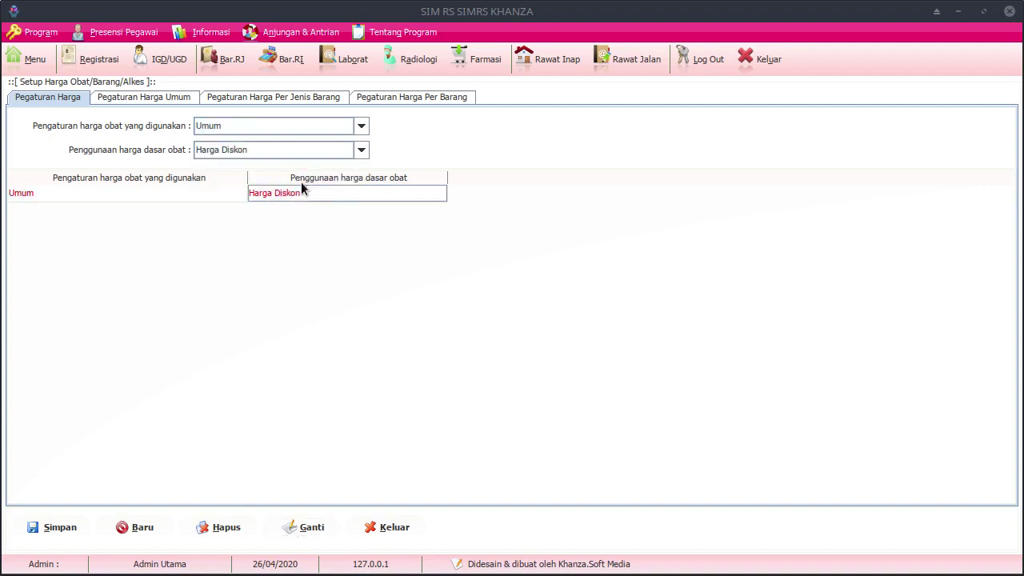
click(312, 155)
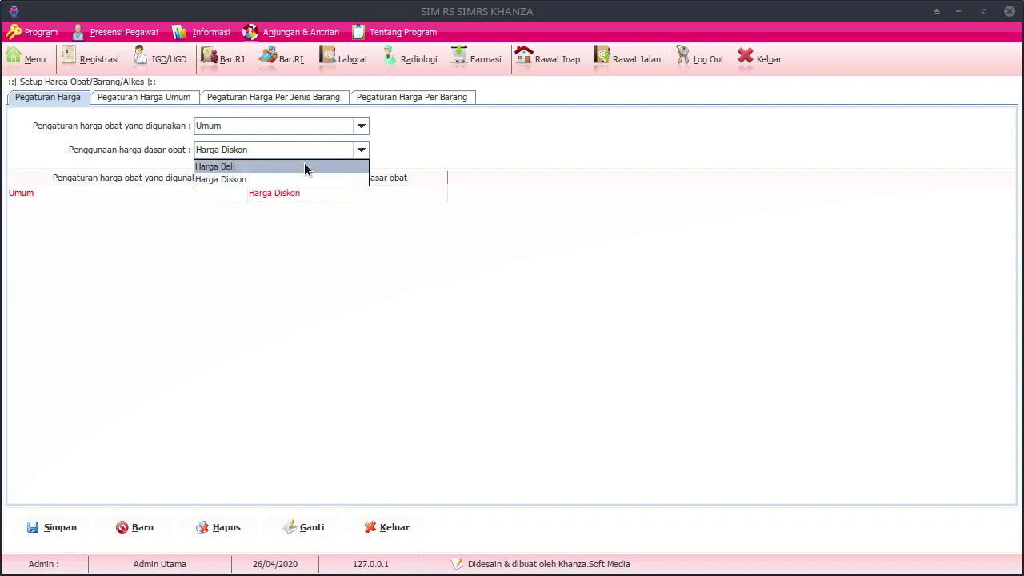
click(304, 164)
click(330, 526)
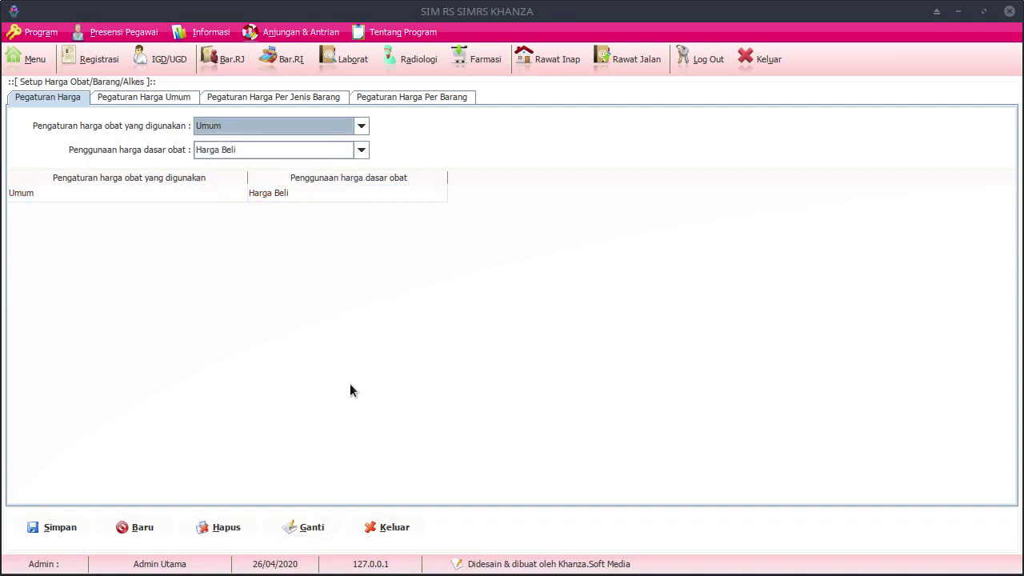
Step: Examine the general profit percentages and the per-type margins, including those for BOX and OBAT LUAR
click(151, 95)
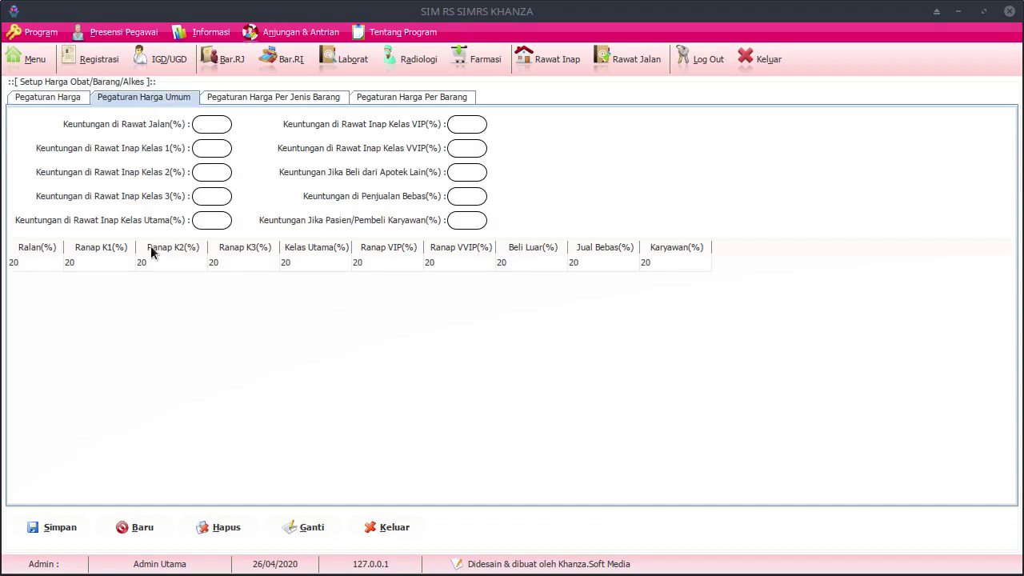
click(279, 99)
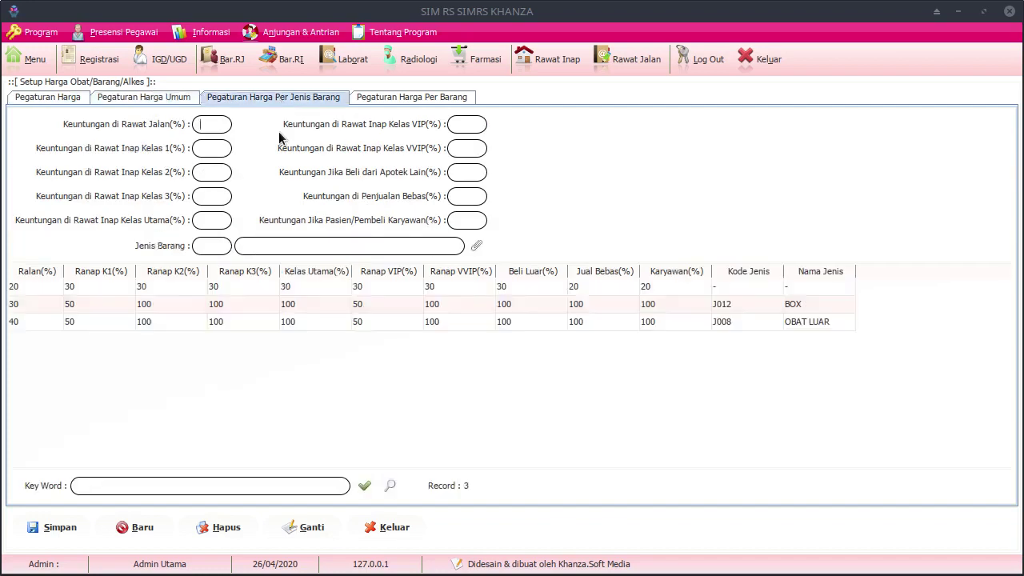
click(277, 287)
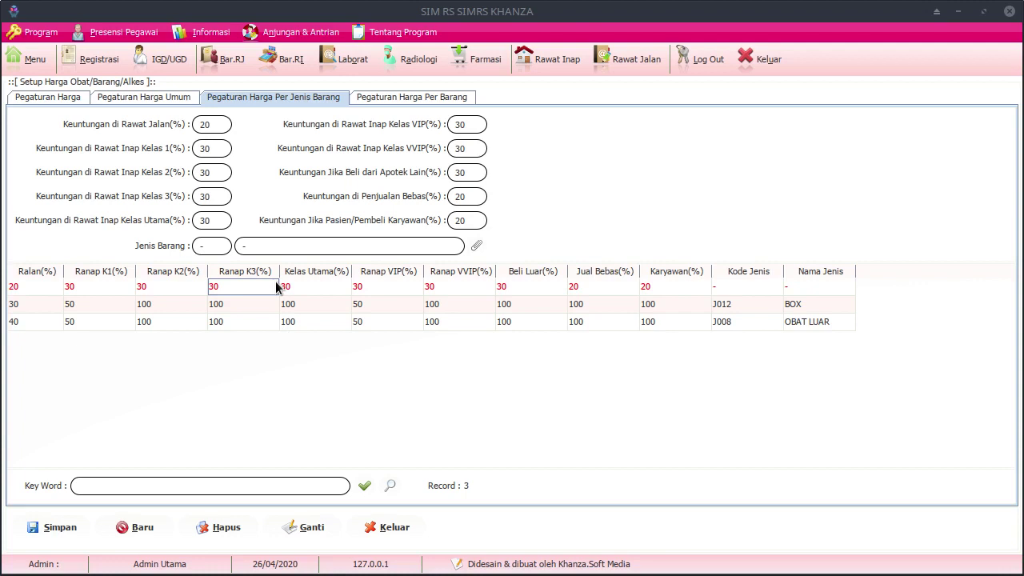
click(716, 307)
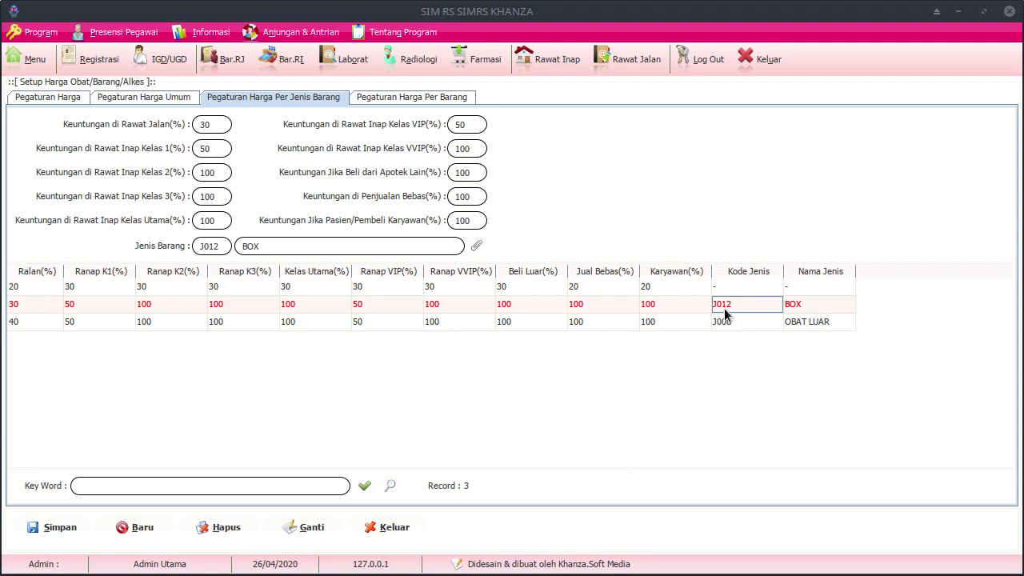
click(831, 321)
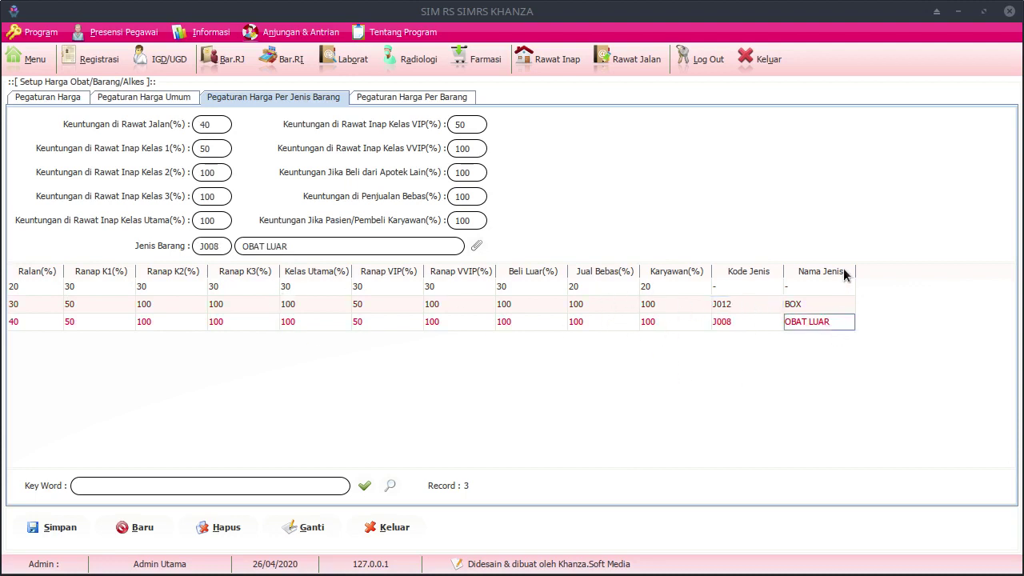
Step: Examine the per-item profit margins of AB-Vask 10mg (Otsus) and close the drug price setup
click(416, 99)
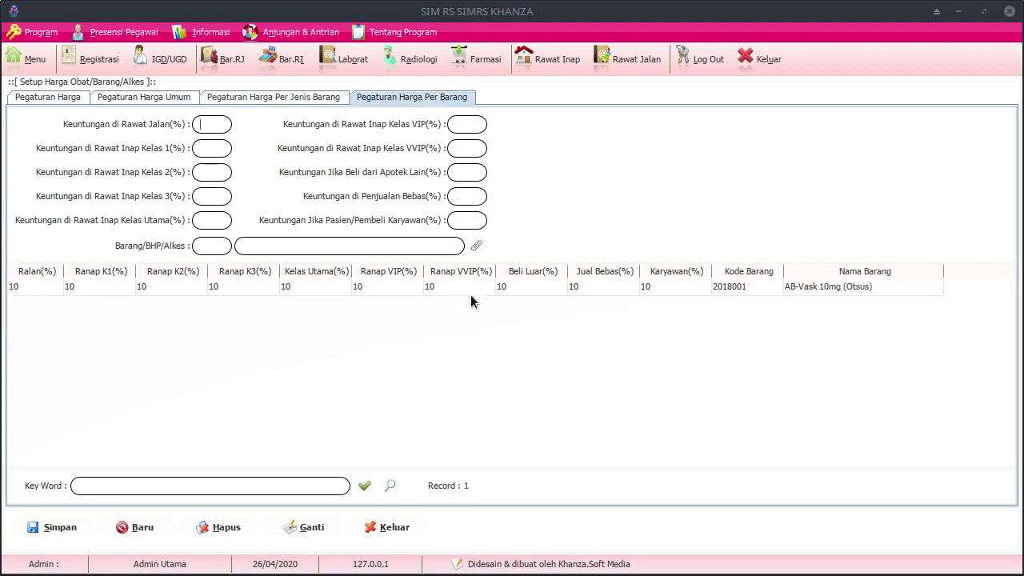
click(438, 285)
click(814, 292)
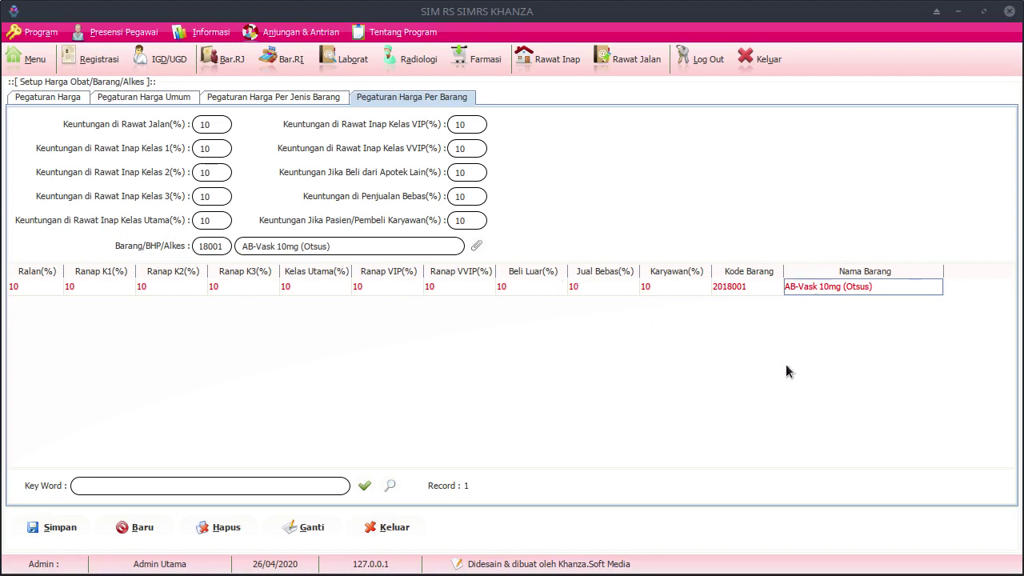
right_click(375, 324)
click(390, 337)
click(382, 530)
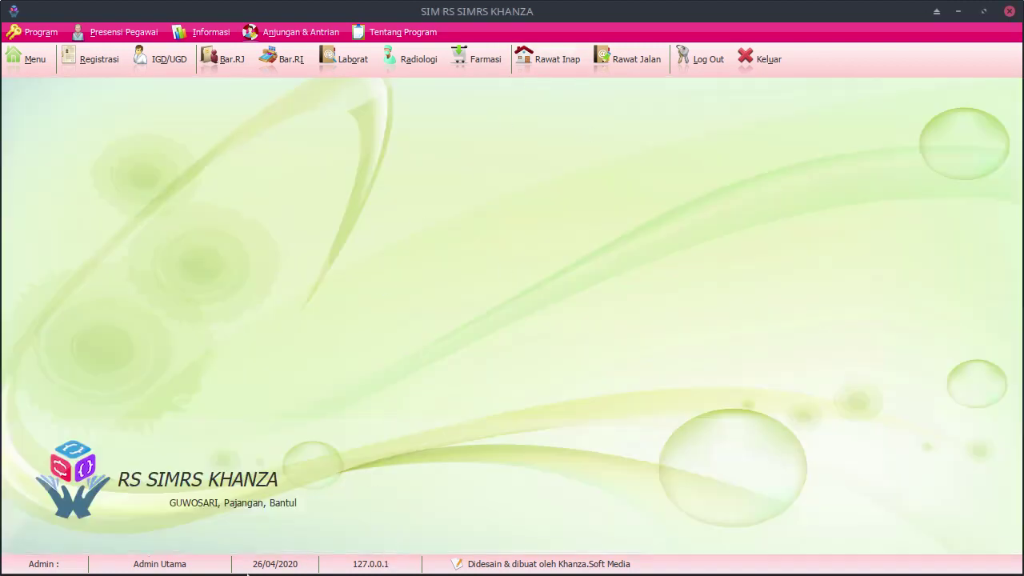
mouse_move(128, 552)
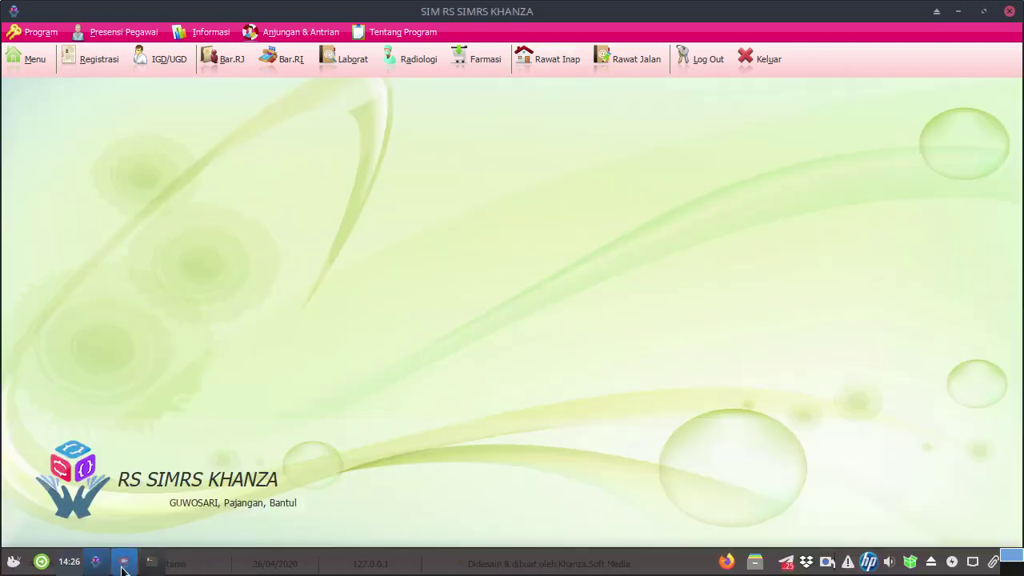